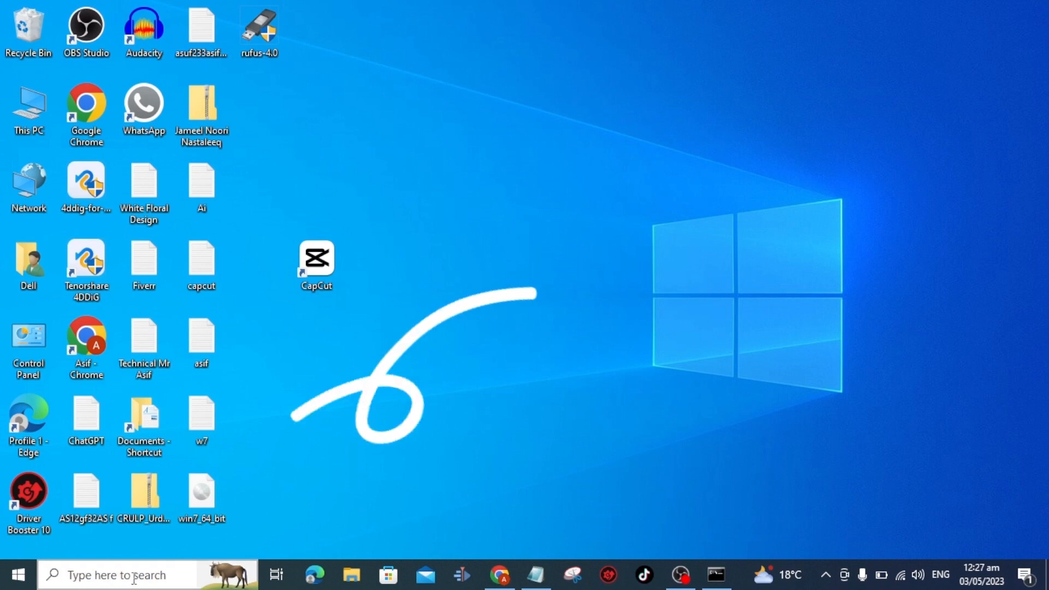
# Step: Search Windows for cmd and open Command Prompt
pyautogui.click(135, 582)
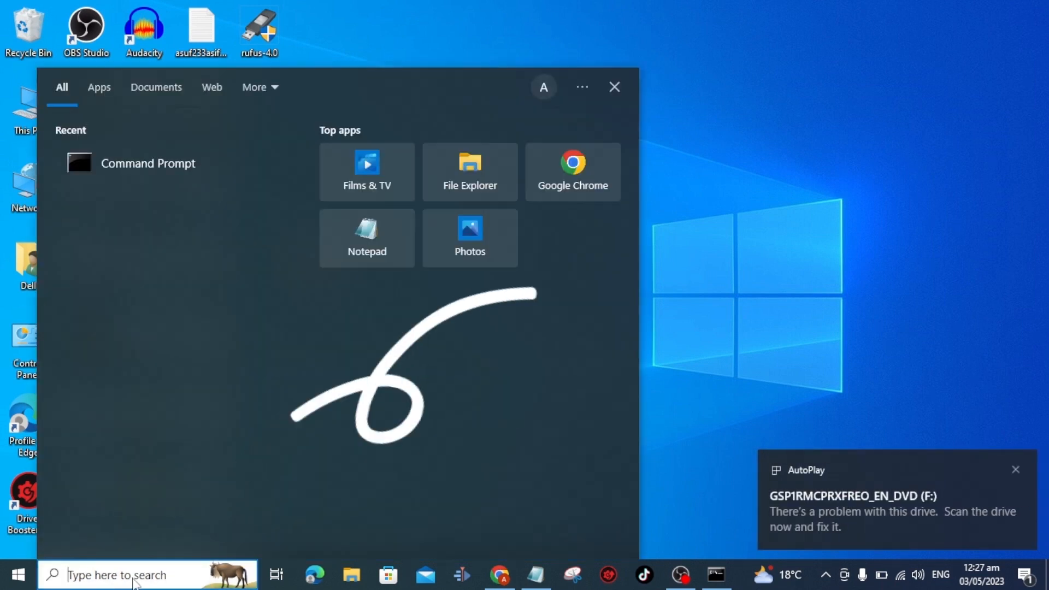
pyautogui.write('cmd')
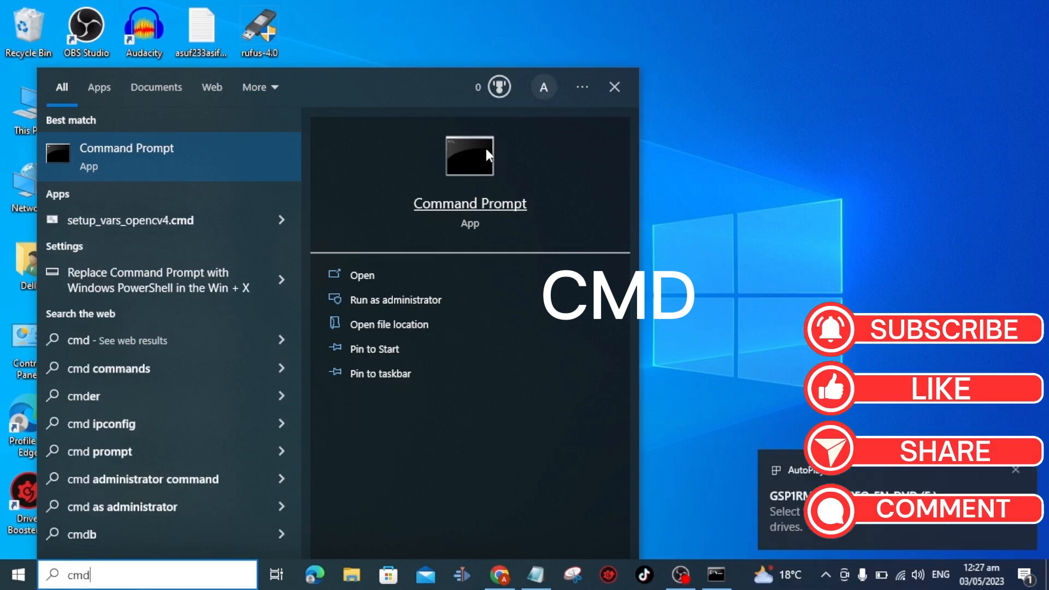
pyautogui.click(471, 148)
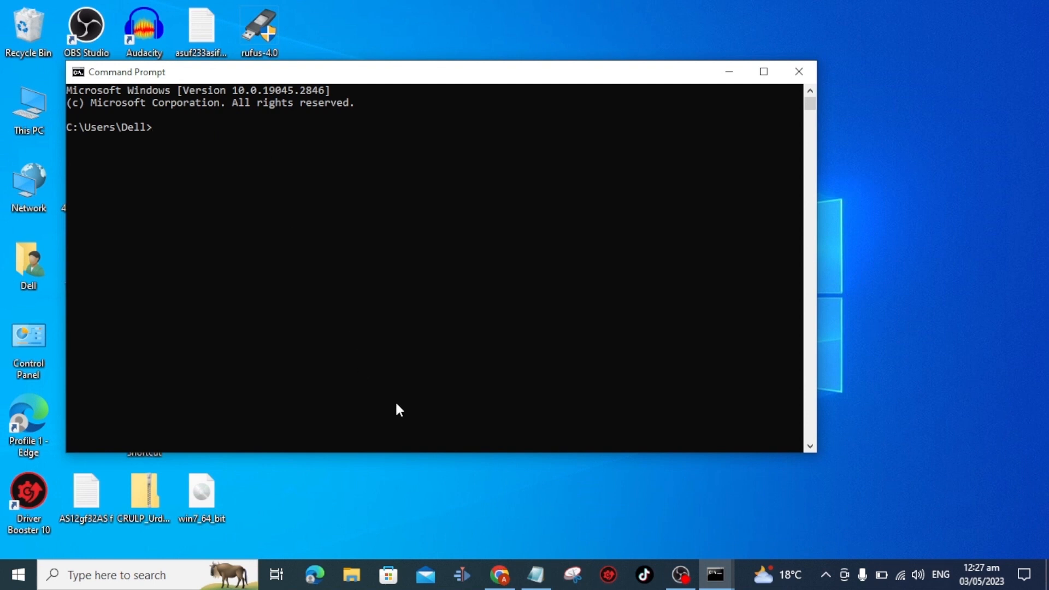
# Step: Bring up the command notes in Notepad, copy diskpart from them and run it in Command Prompt
pyautogui.click(537, 575)
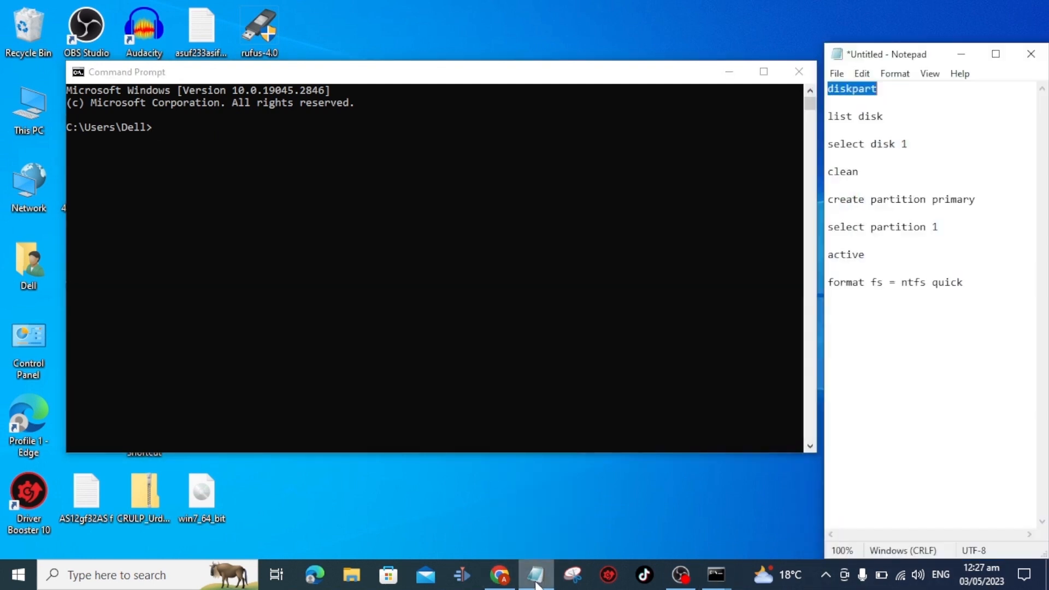
pyautogui.click(925, 117)
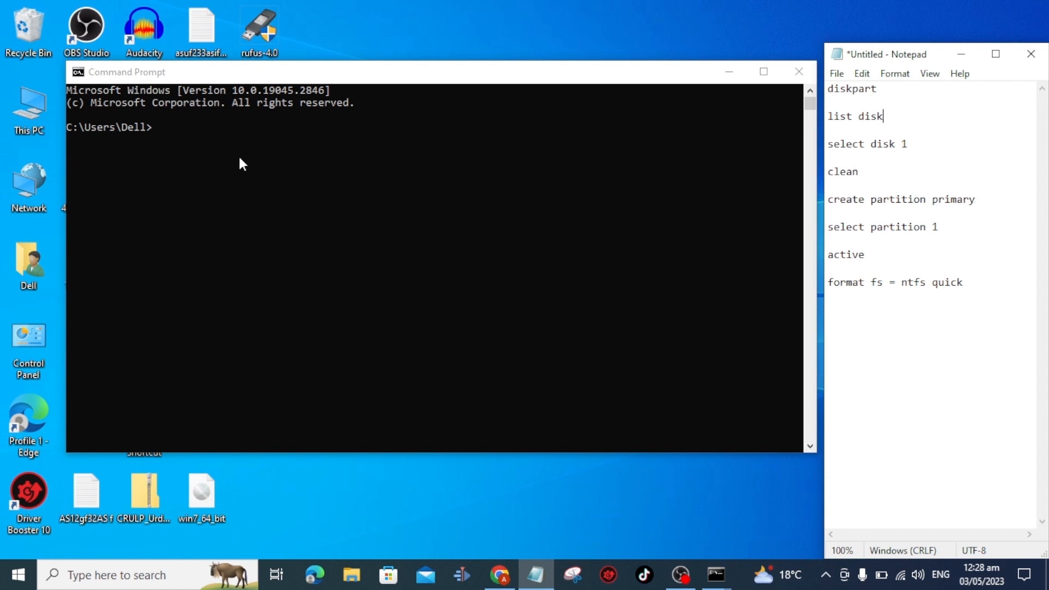
pyautogui.doubleClick(872, 90)
pyautogui.rightClick(871, 89)
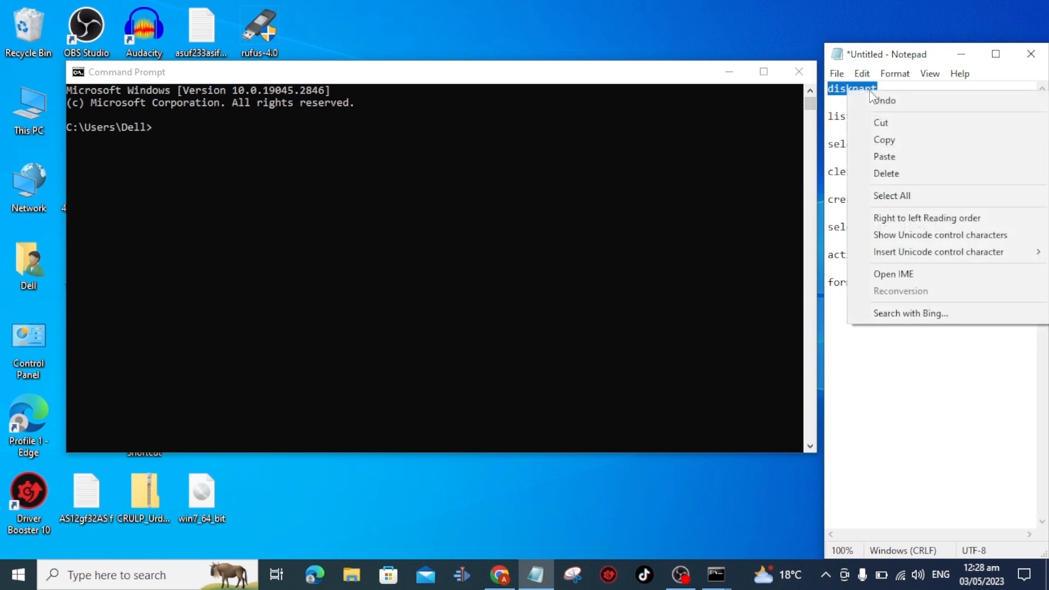
pyautogui.click(881, 134)
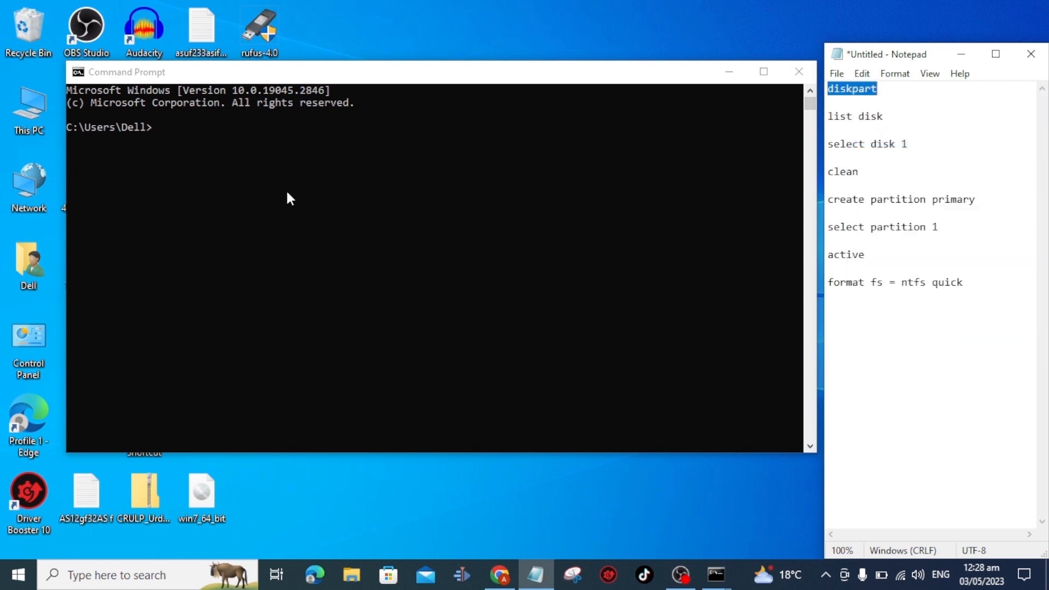
pyautogui.click(165, 129)
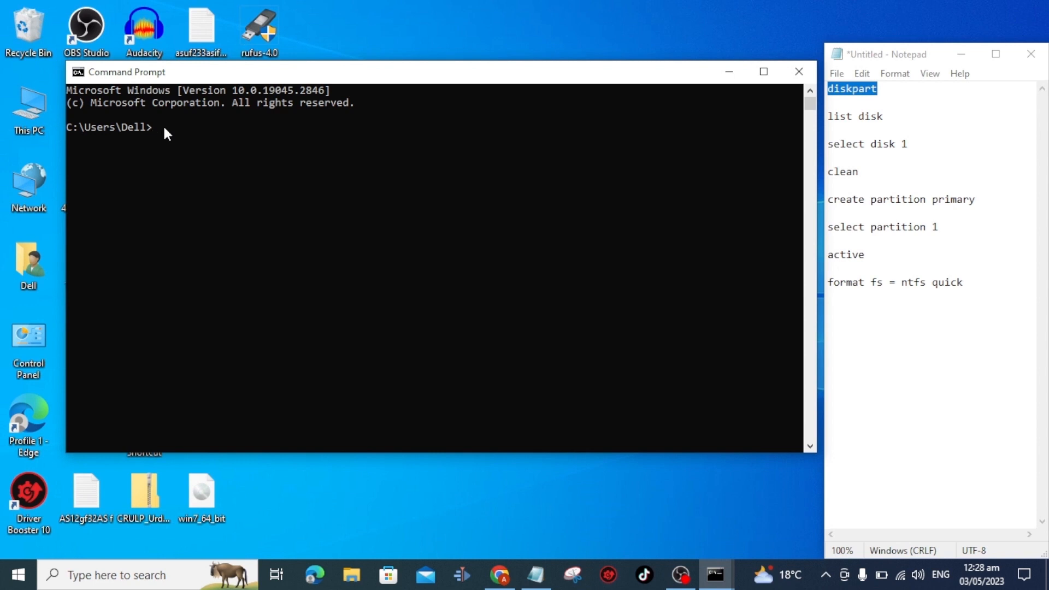
pyautogui.rightClick(164, 129)
pyautogui.press('Return')
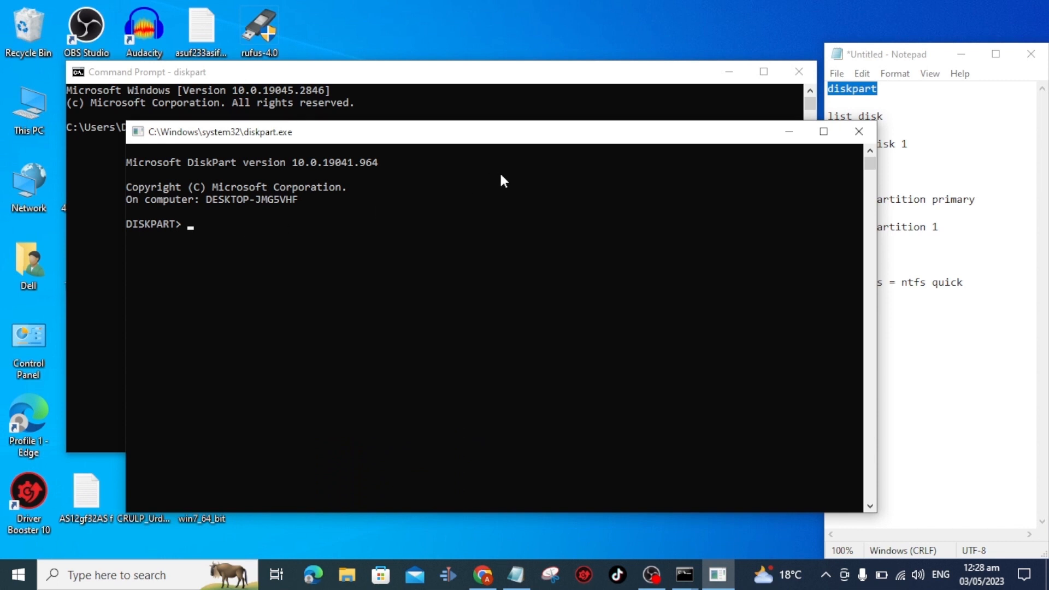
# Step: Move the DiskPart window clear of the notes and run the list disk command copied from them
pyautogui.moveTo(550, 141); pyautogui.dragTo(461, 121)
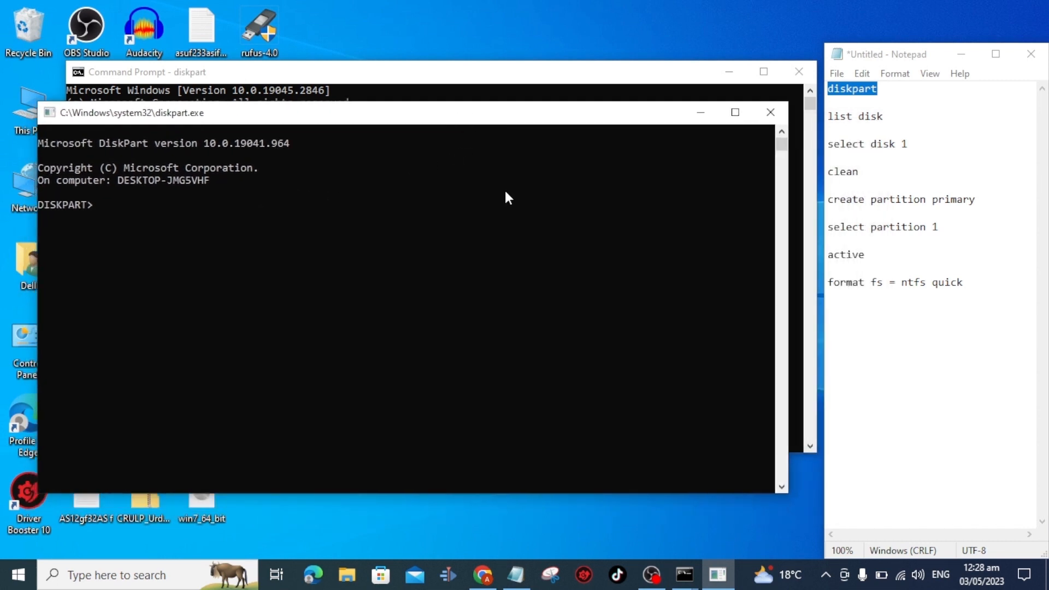
pyautogui.click(844, 119)
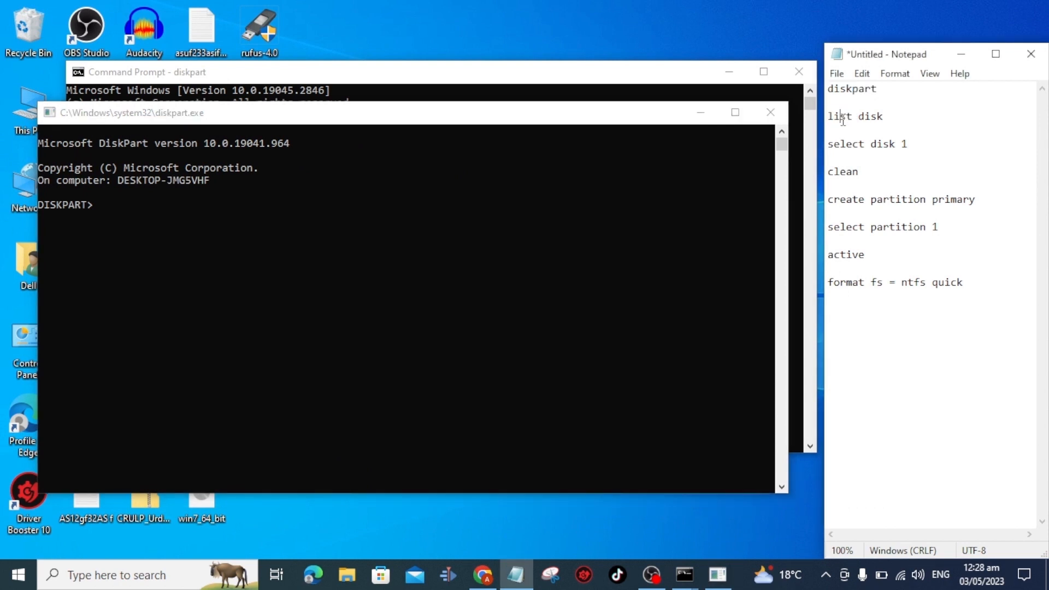
pyautogui.moveTo(888, 117); pyautogui.dragTo(828, 118)
pyautogui.rightClick(829, 115)
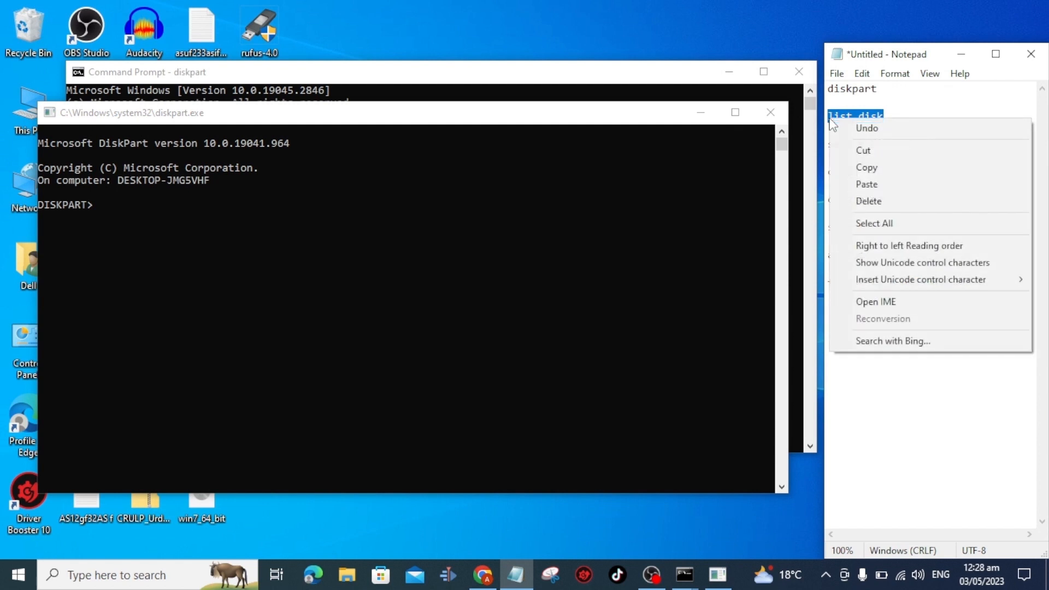
pyautogui.click(866, 170)
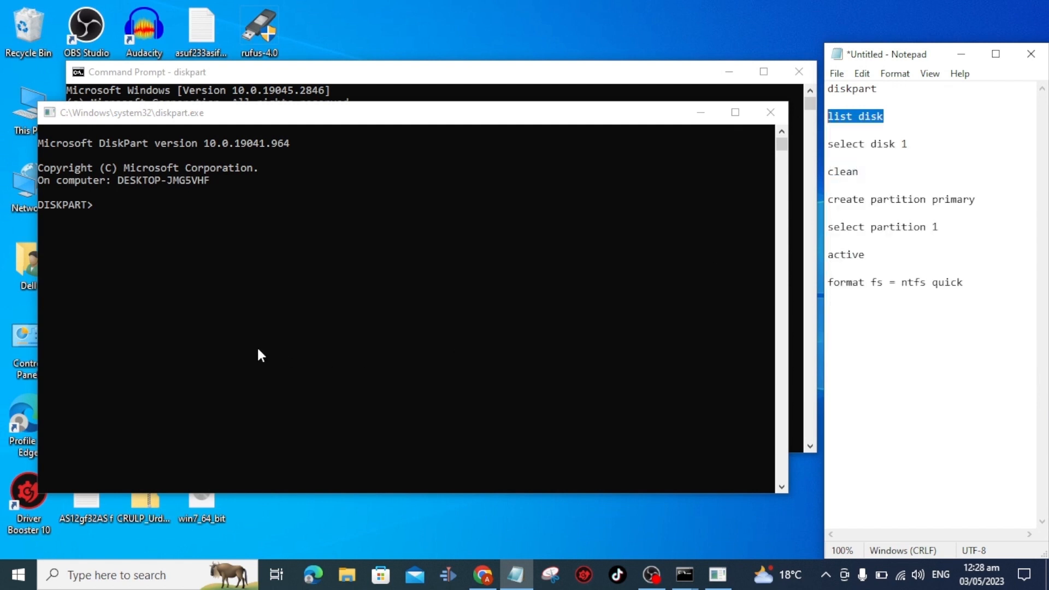
pyautogui.click(97, 204)
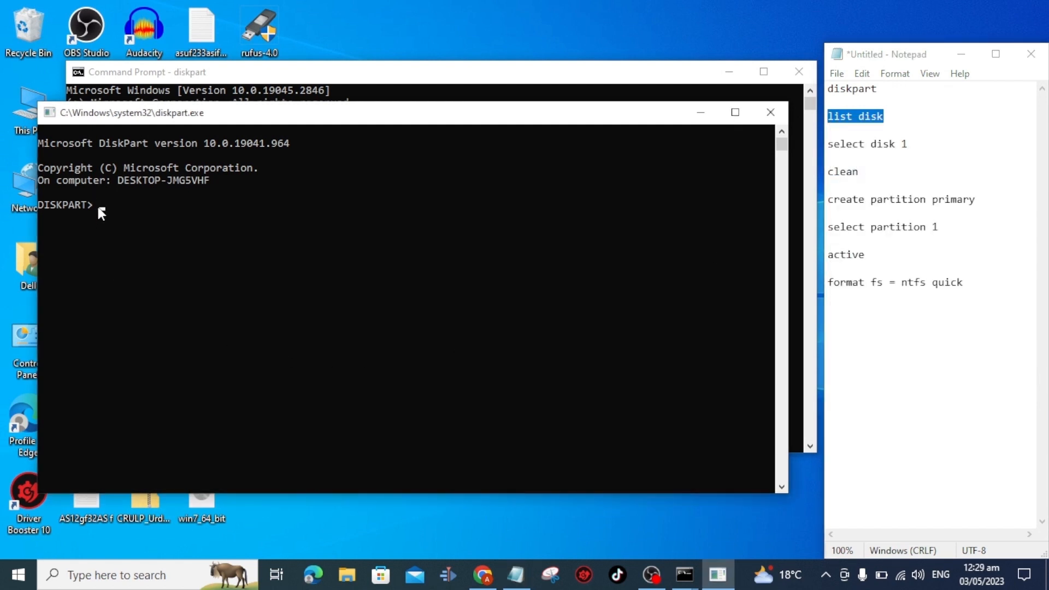
pyautogui.rightClick(97, 205)
pyautogui.press('Return')
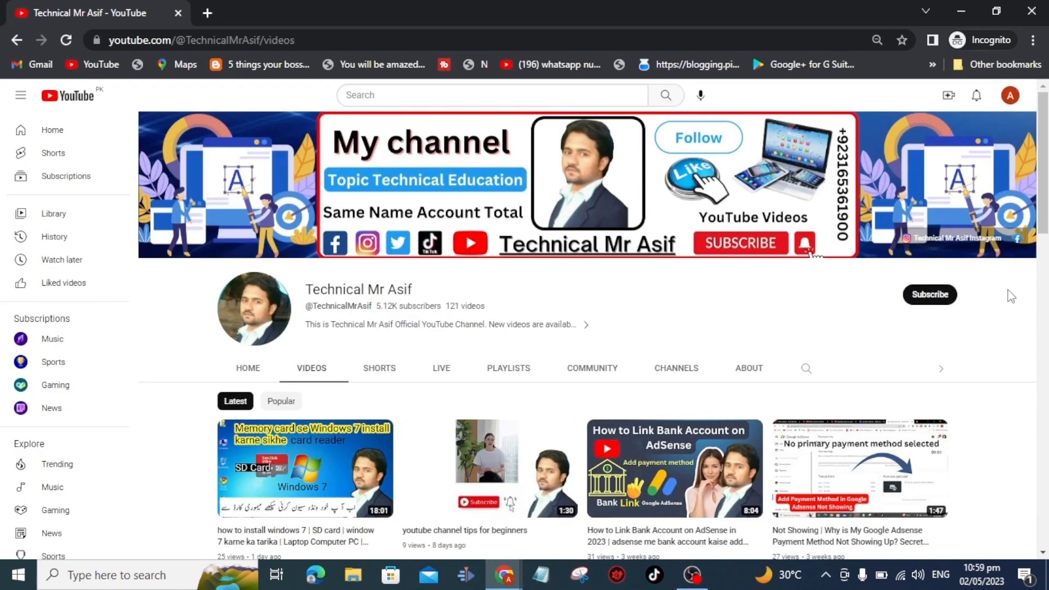
# Step: Subscribe to the channel open on YouTube in Chrome and set its notifications to all
pyautogui.click(937, 296)
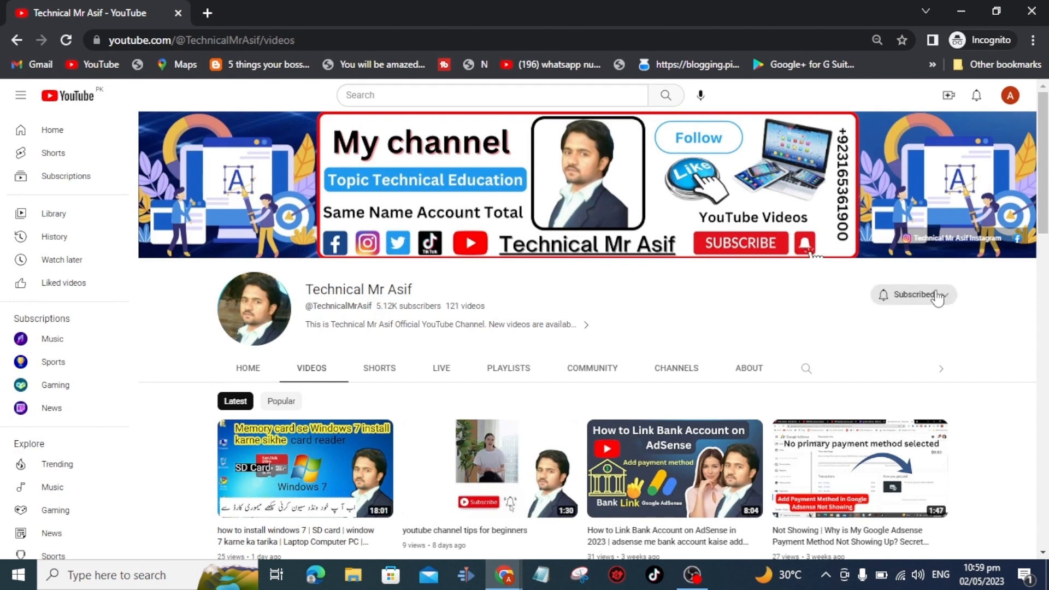
pyautogui.click(891, 296)
pyautogui.click(891, 320)
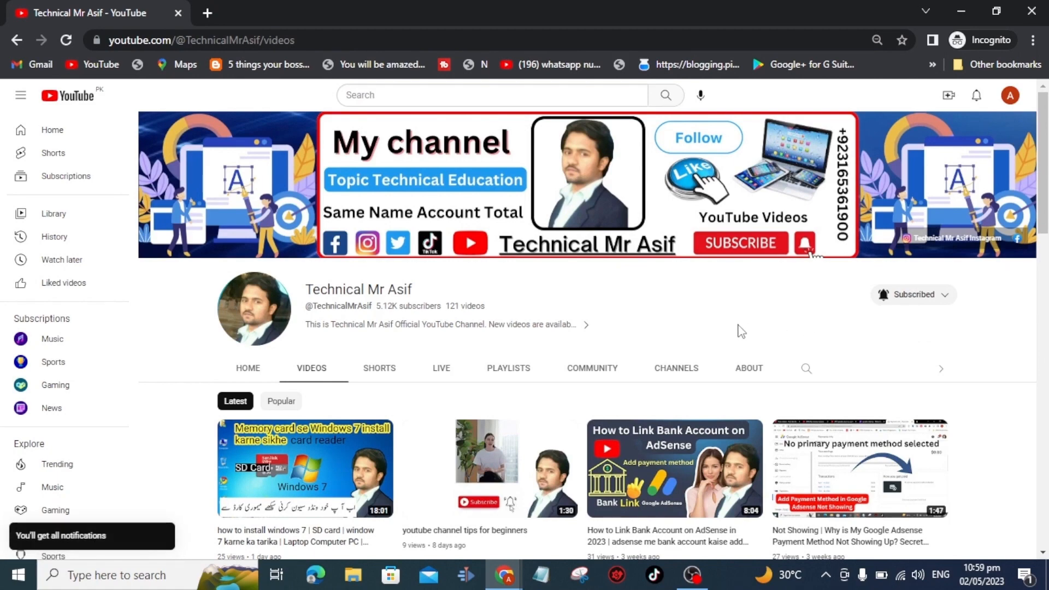
pyautogui.scroll(-9, 741, 331)
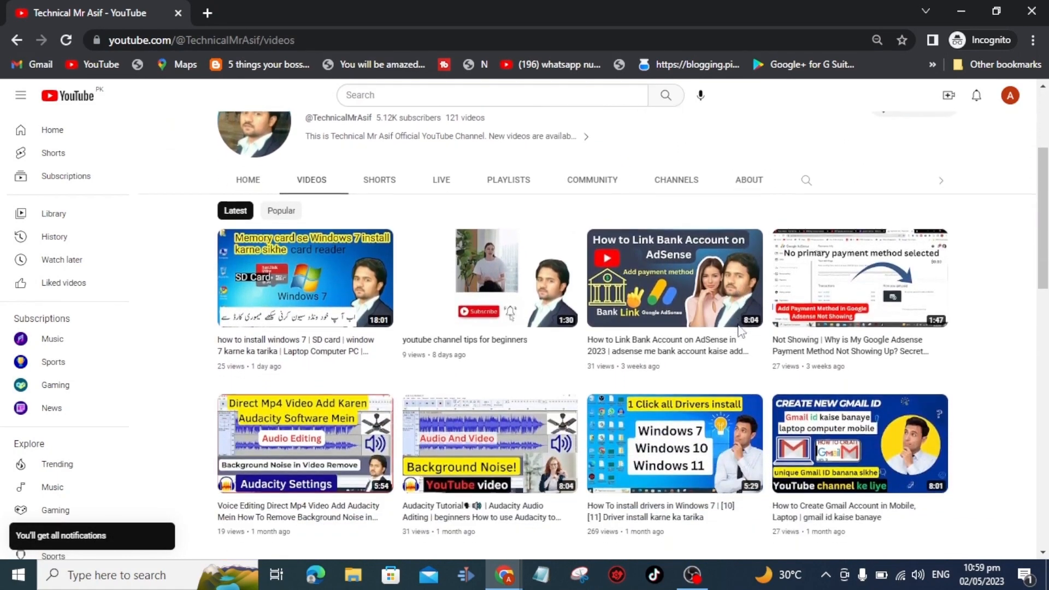
pyautogui.scroll(-2, 741, 331)
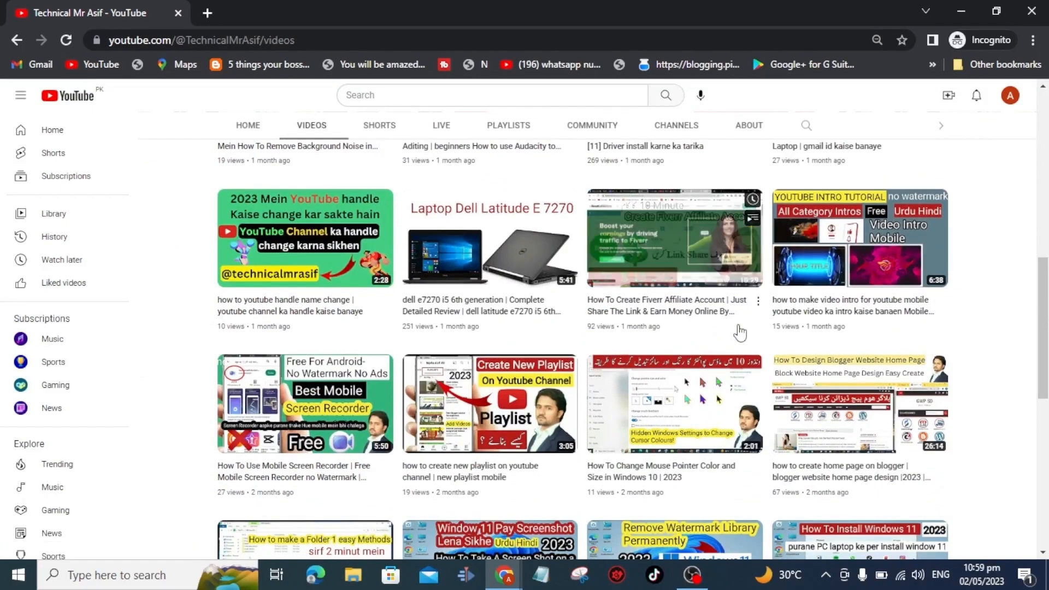
pyautogui.scroll(-9, 742, 332)
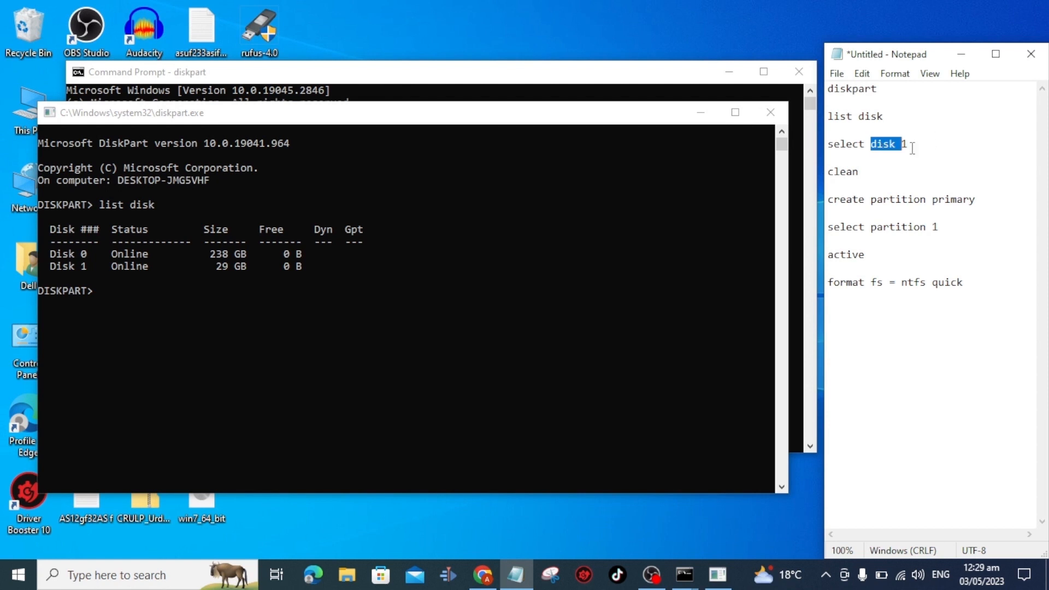
# Step: Copy select disk 1 from the Notepad notes and run it in DiskPart to target Disk 1
pyautogui.moveTo(910, 144); pyautogui.dragTo(830, 144)
pyautogui.rightClick(830, 145)
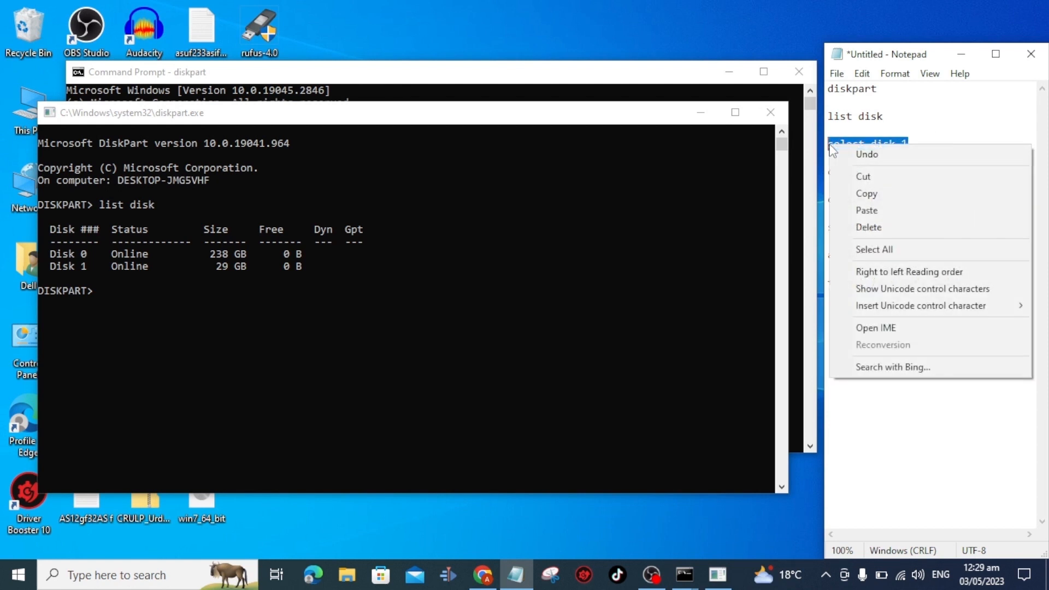
pyautogui.click(864, 196)
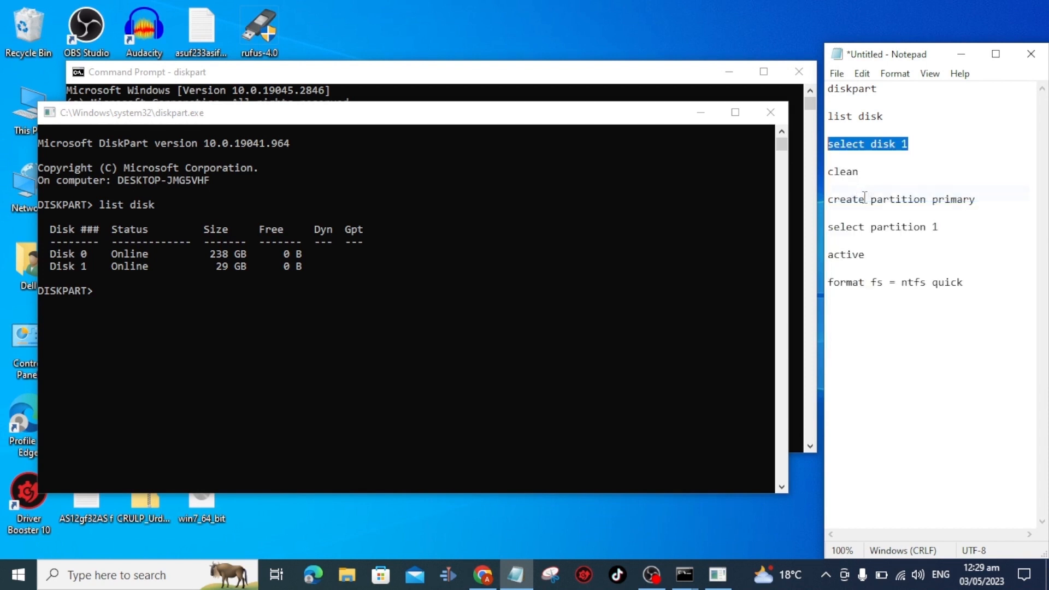
pyautogui.click(106, 291)
pyautogui.rightClick(106, 291)
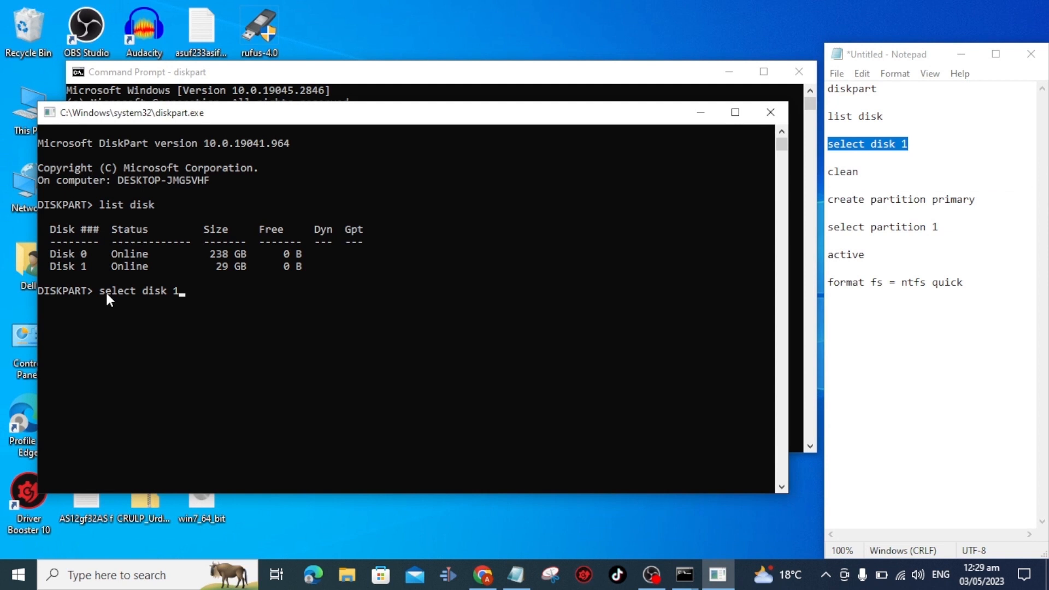
pyautogui.press('Return')
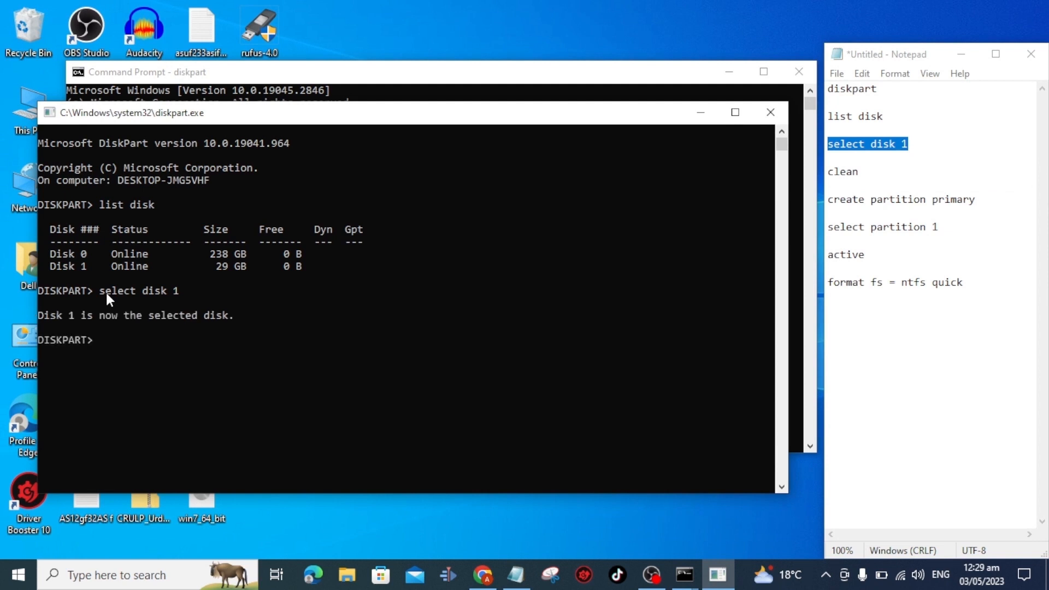
# Step: Copy clean from the notes and run it in DiskPart to wipe the selected disk
pyautogui.doubleClick(849, 175)
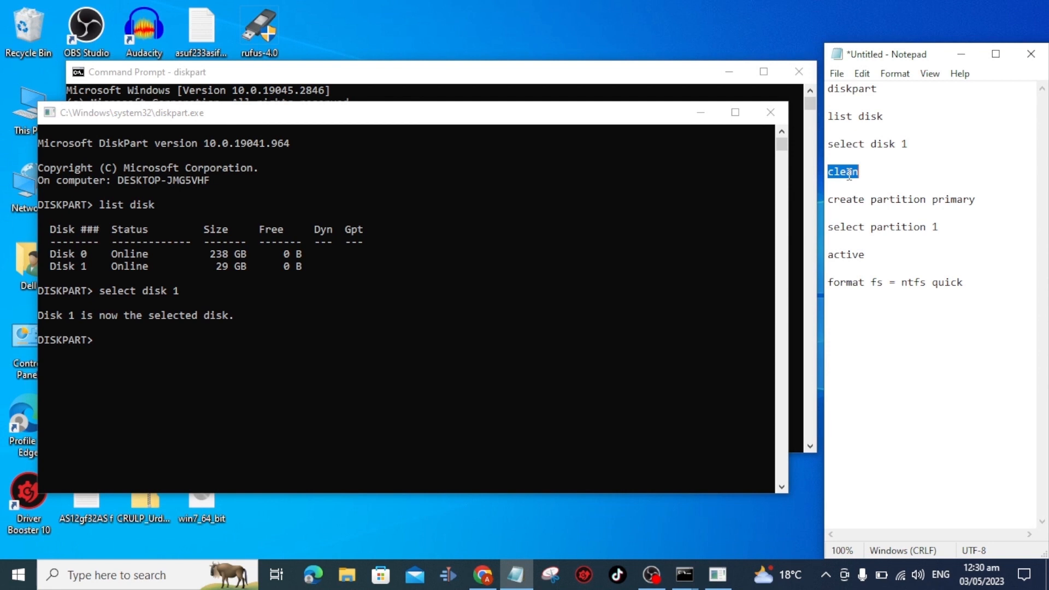
pyautogui.rightClick(849, 174)
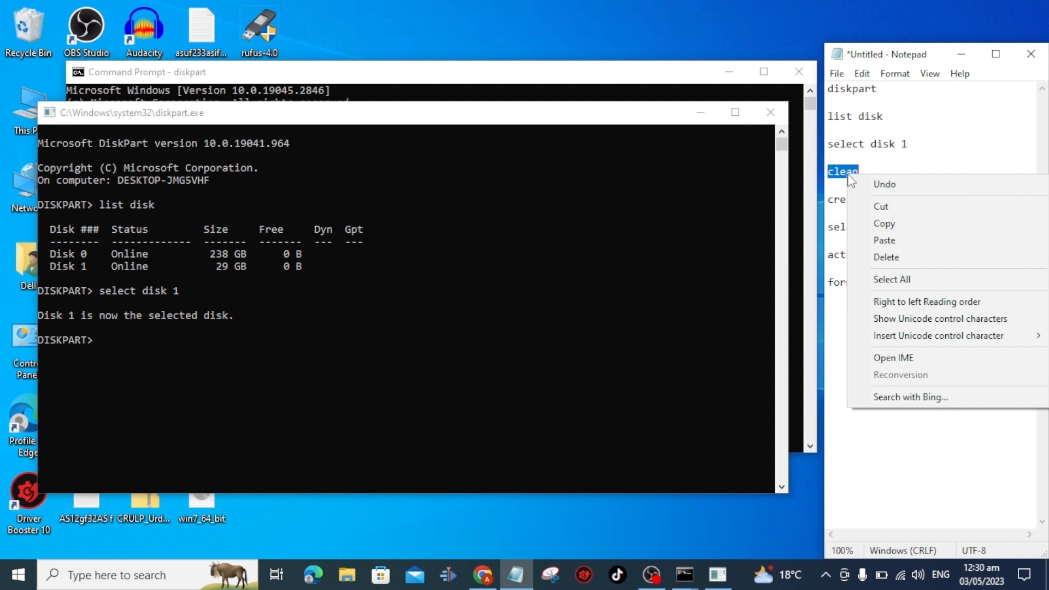
pyautogui.click(885, 224)
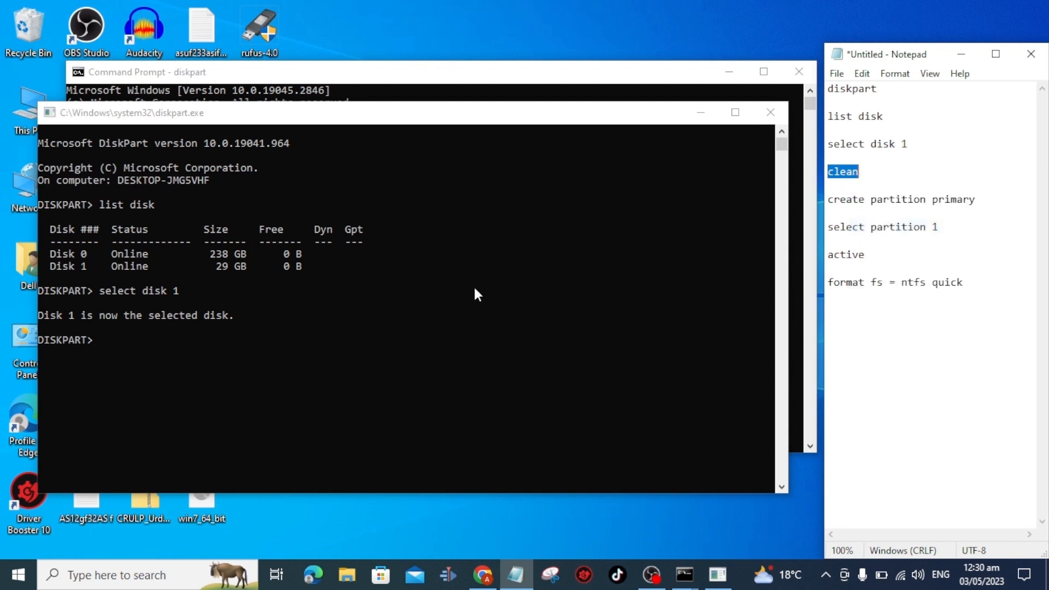
pyautogui.click(130, 339)
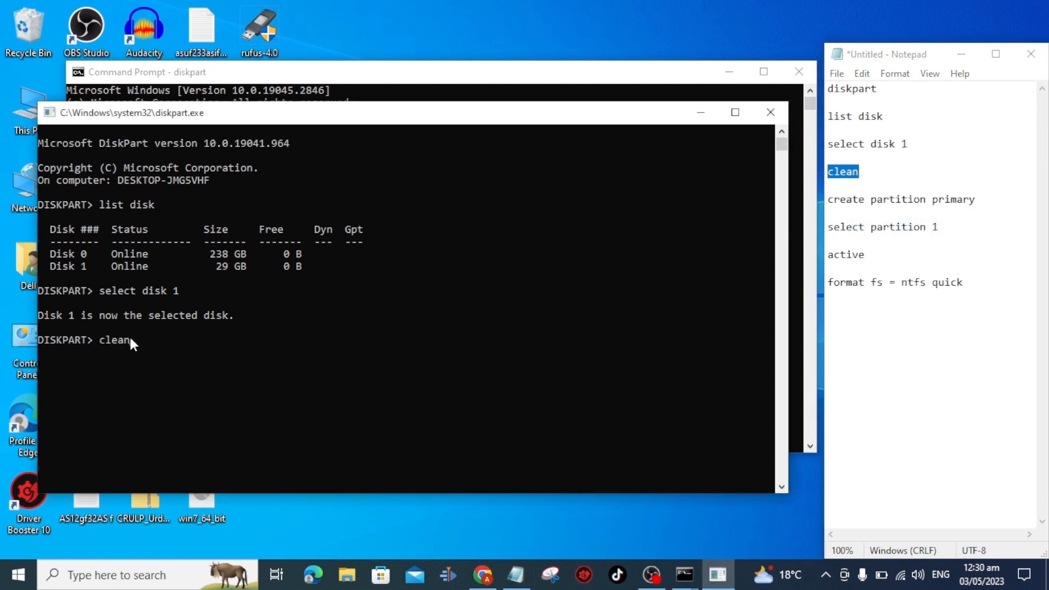
pyautogui.press('Return')
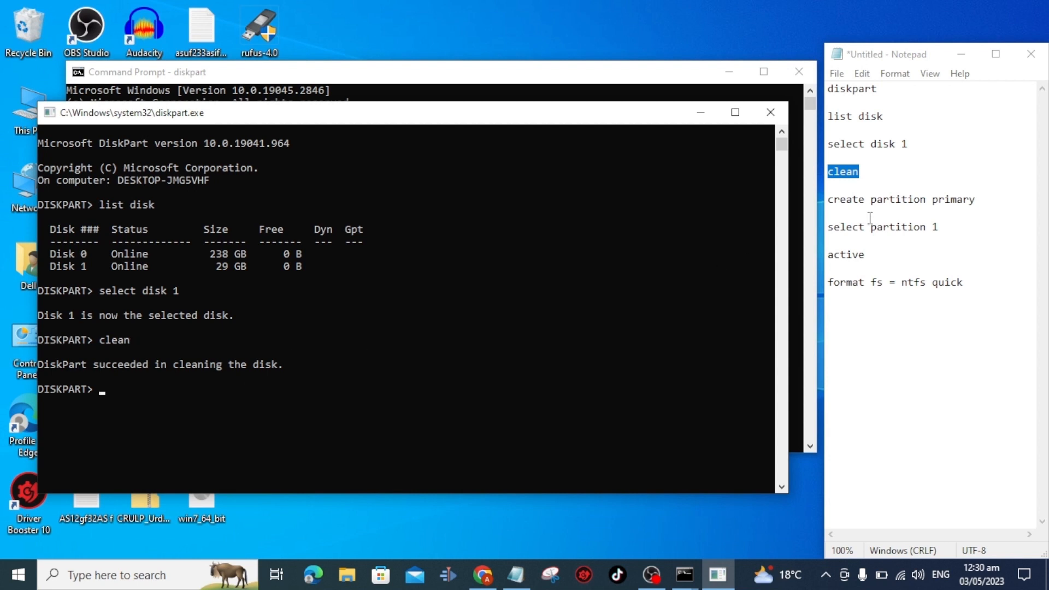
# Step: Copy create partition primary from the Notepad notes and run it in DiskPart to create a primary partition
pyautogui.click(979, 192)
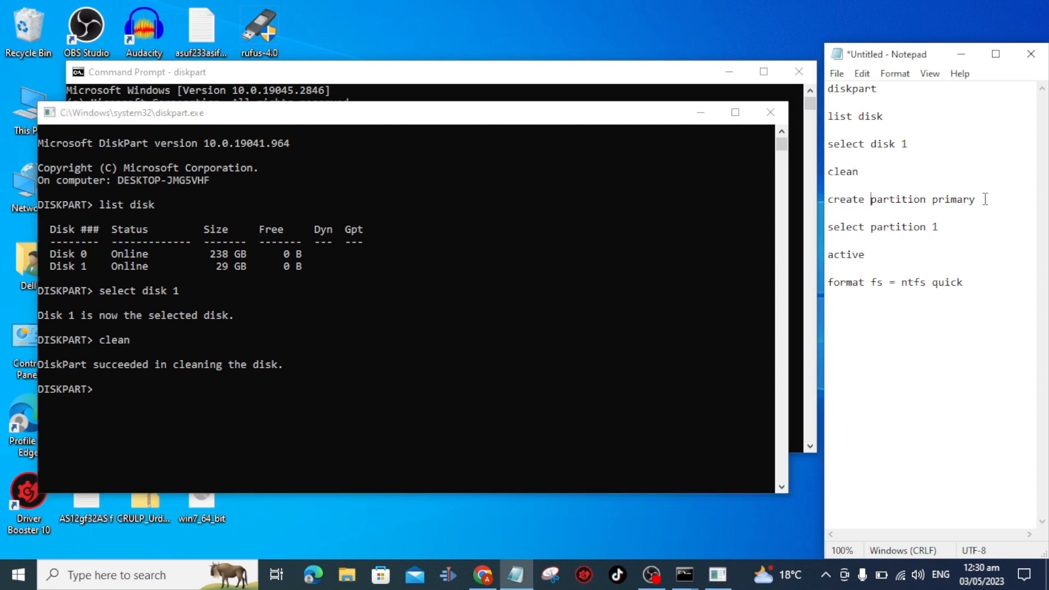
pyautogui.hotkey('shift', 'Home')
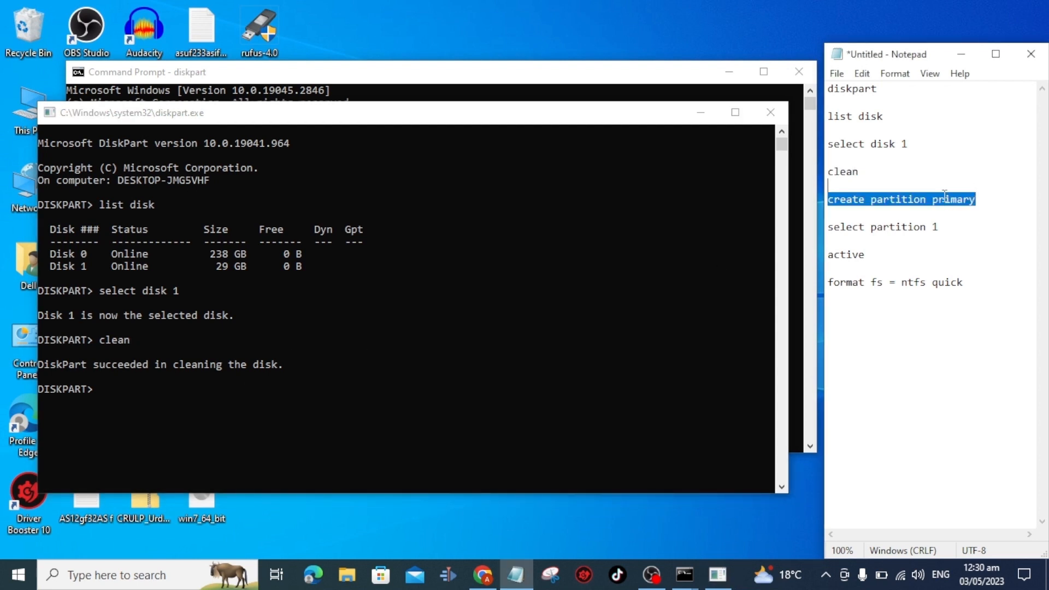
pyautogui.rightClick(945, 197)
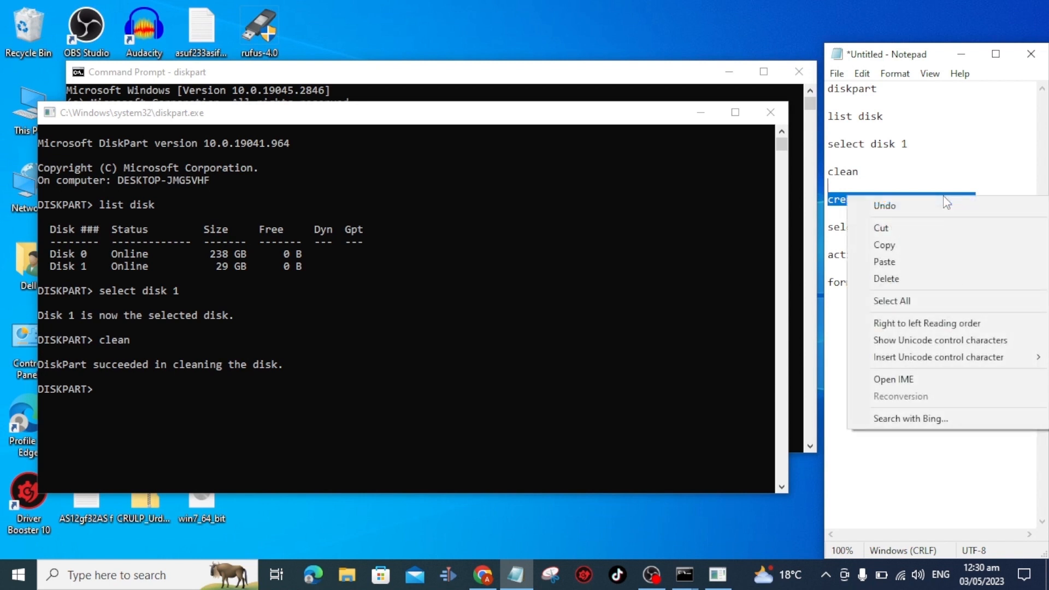
pyautogui.click(877, 247)
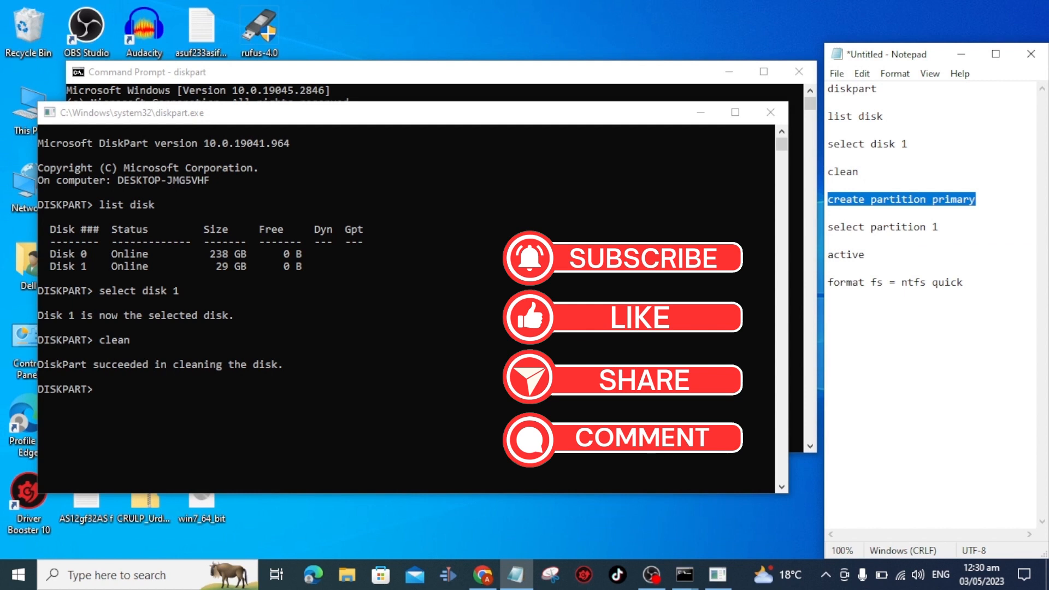
pyautogui.click(109, 386)
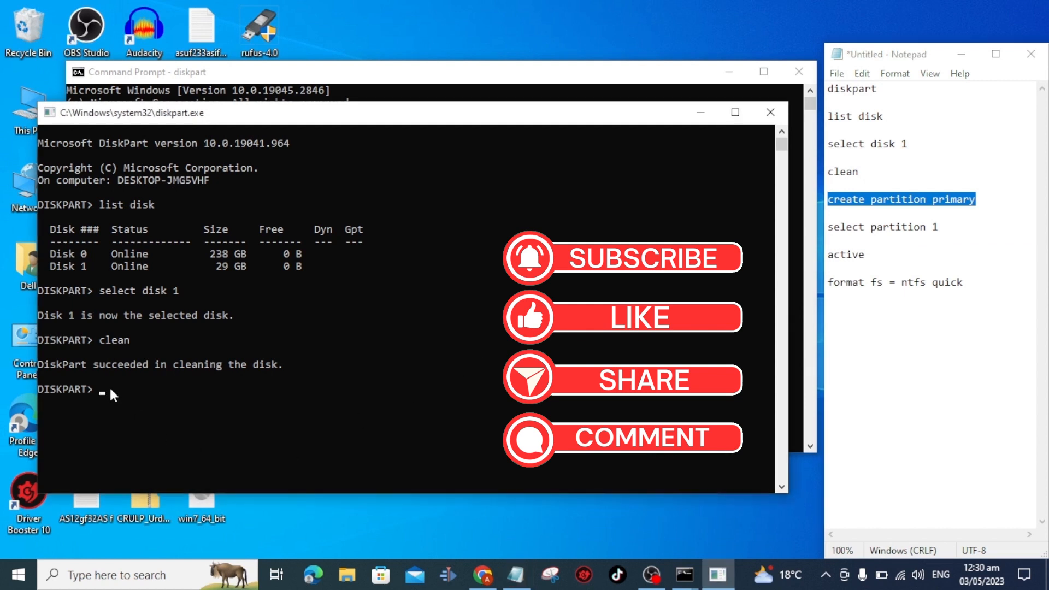
pyautogui.rightClick(110, 386)
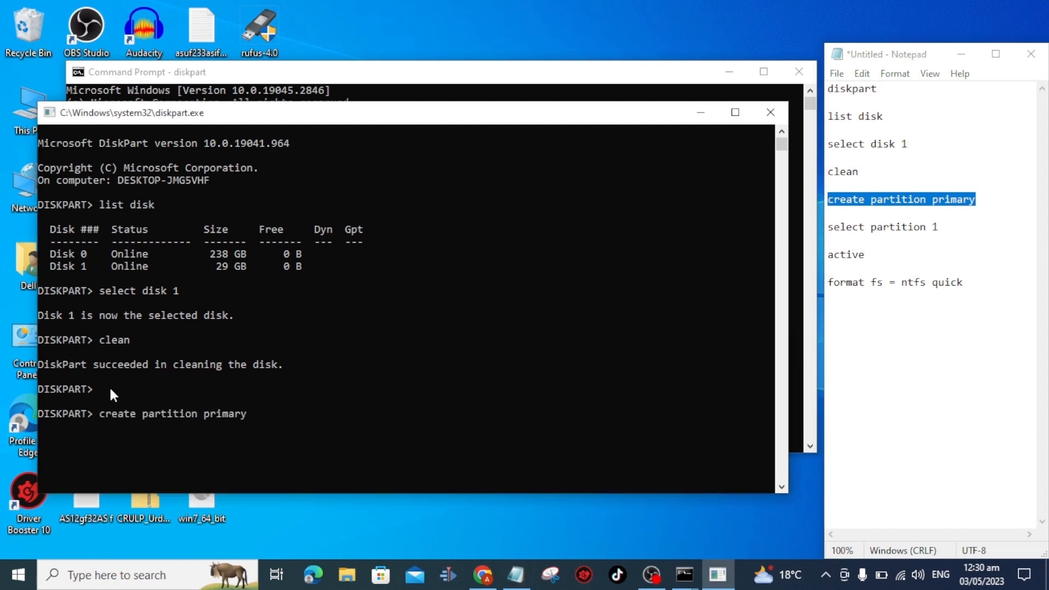
pyautogui.press('Return')
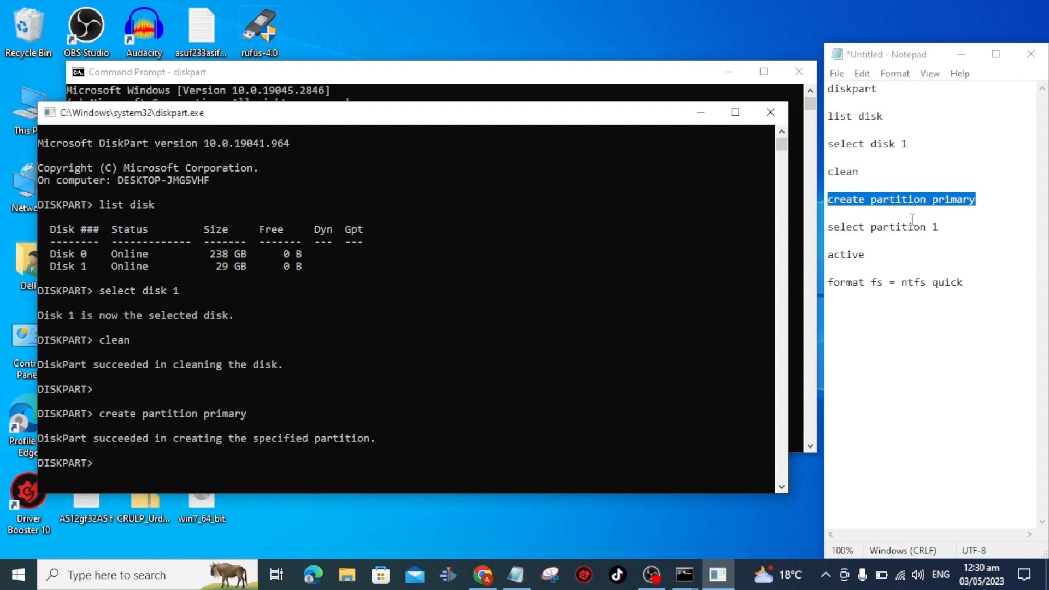
# Step: Copy select partition 1 from the notes and run it in DiskPart to target the new partition
pyautogui.moveTo(912, 220); pyautogui.dragTo(826, 227)
pyautogui.click(914, 225)
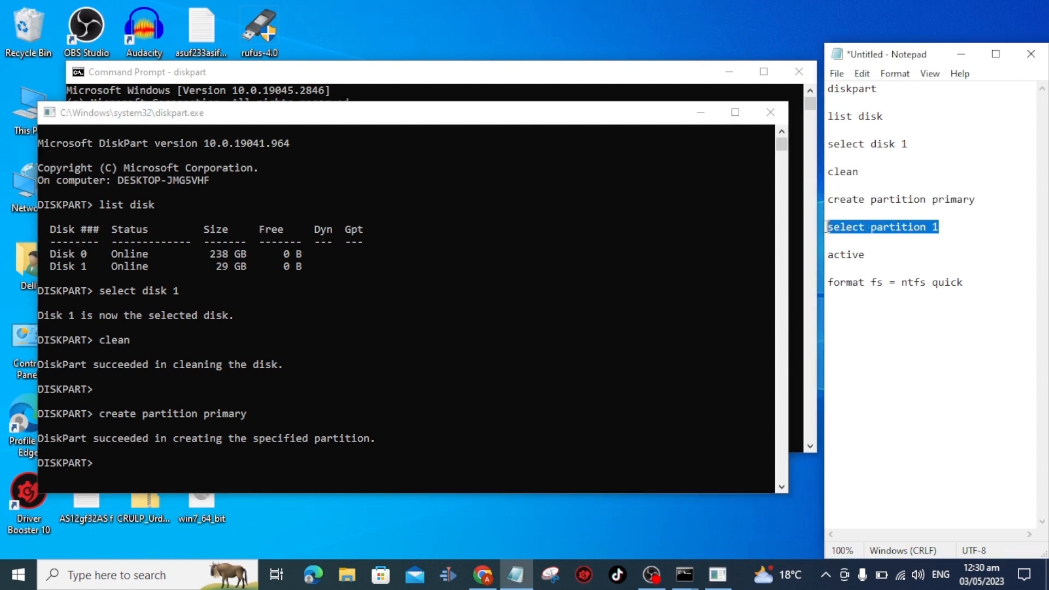
pyautogui.rightClick(826, 226)
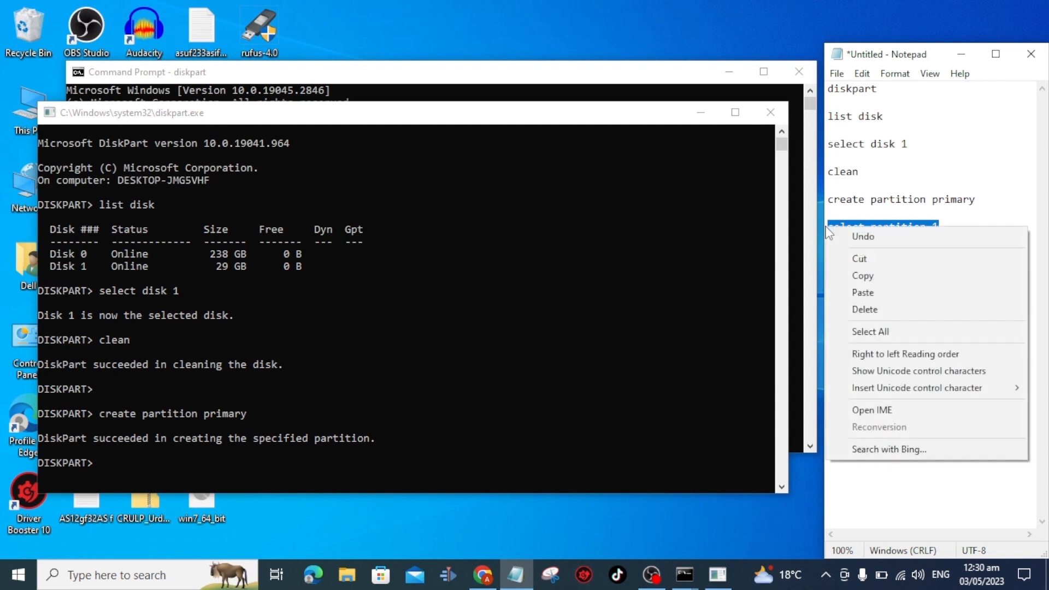
pyautogui.click(855, 274)
pyautogui.click(127, 457)
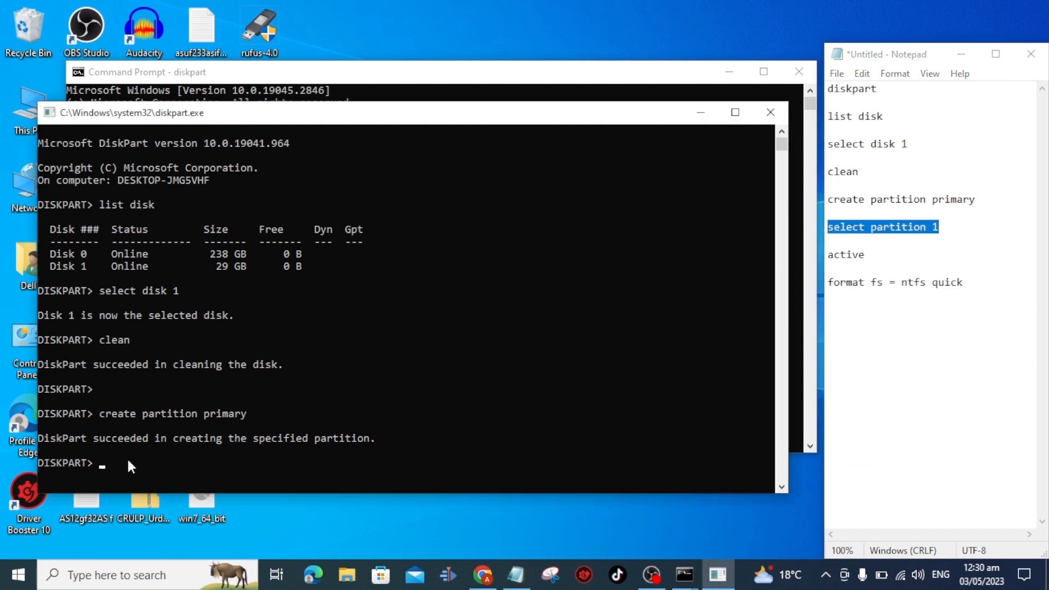
pyautogui.rightClick(127, 457)
pyautogui.press('Return')
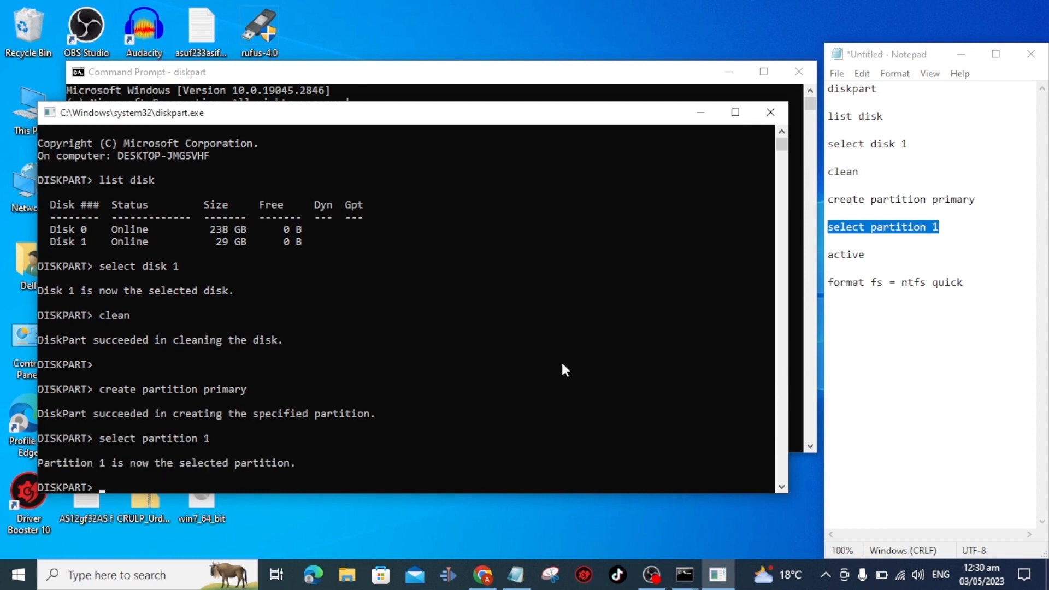
# Step: Copy active from the notes and run it in DiskPart to mark the selected partition as active
pyautogui.doubleClick(843, 255)
pyautogui.rightClick(844, 256)
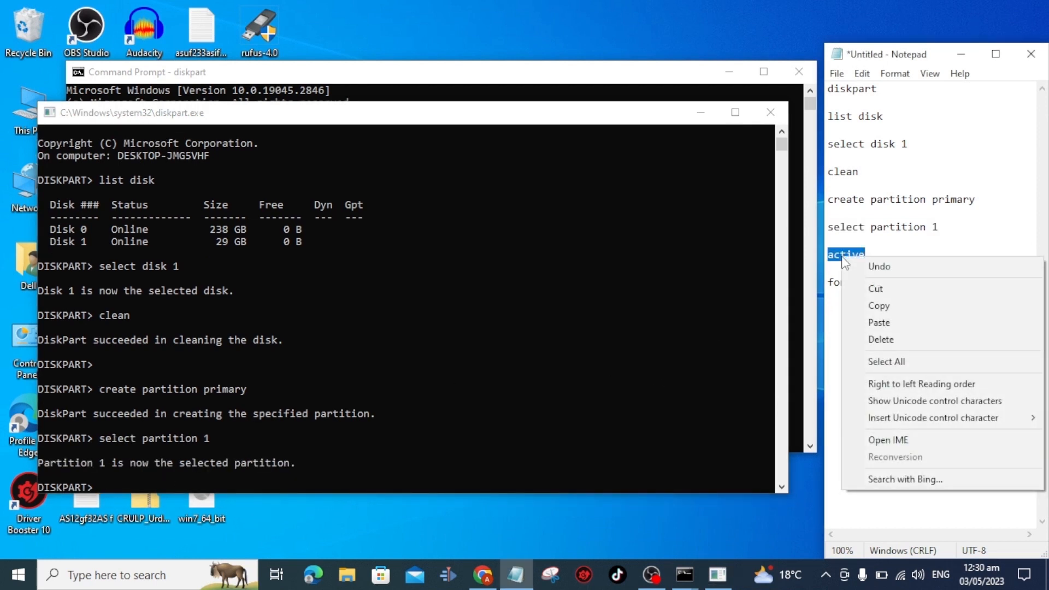
pyautogui.click(883, 305)
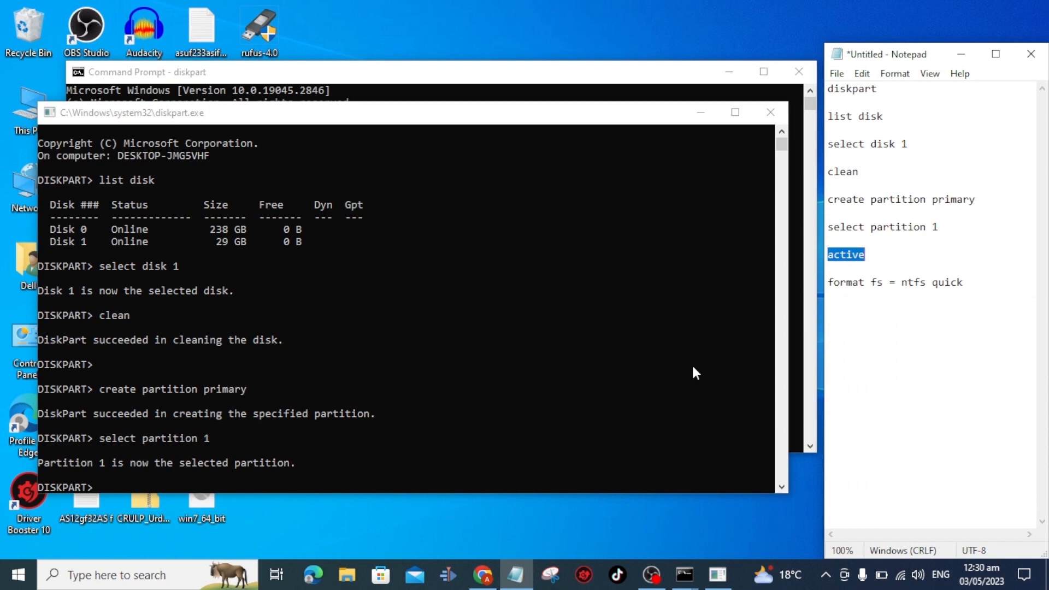
pyautogui.click(116, 484)
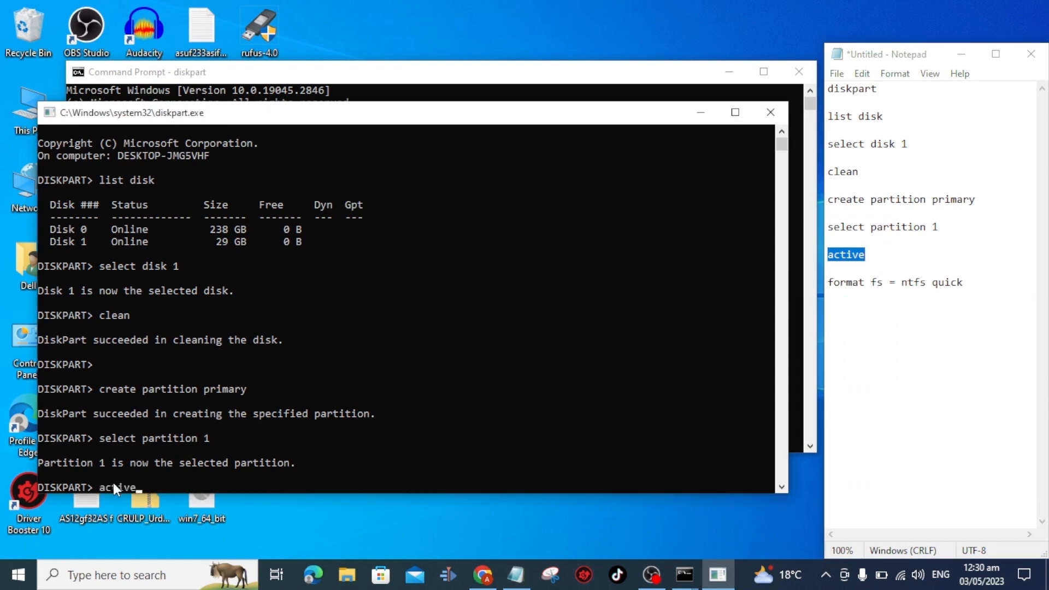
pyautogui.press('Return')
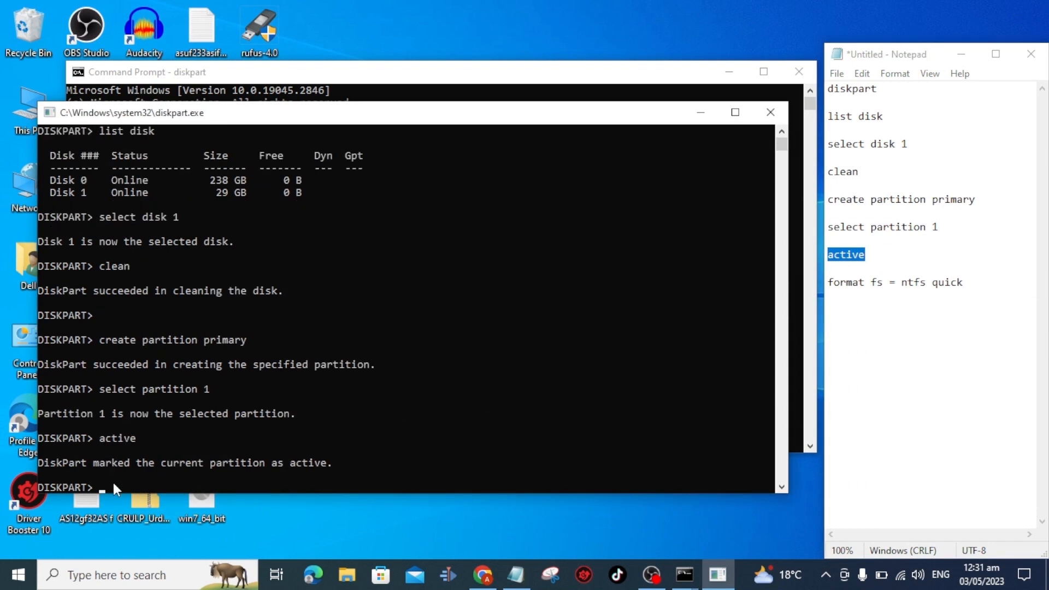
# Step: Copy format fs = ntfs quick from the notes and run it in DiskPart to quick-format the partition as NTFS
pyautogui.click(865, 283)
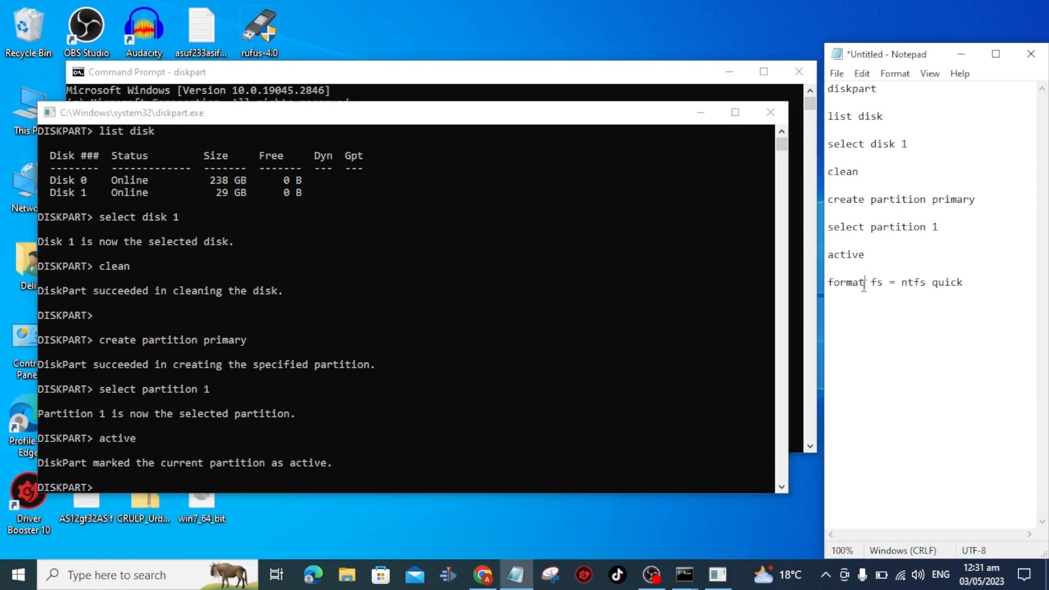
pyautogui.tripleClick(971, 285)
pyautogui.click(865, 283)
pyautogui.hotkey('shift', 'Left')
pyautogui.hotkey('shift', 'Left')
pyautogui.hotkey('shift', 'Left')
pyautogui.hotkey('shift', 'Left')
pyautogui.hotkey('shift', 'Left')
pyautogui.hotkey('shift', 'Left')
pyautogui.moveTo(976, 289); pyautogui.dragTo(831, 285)
pyautogui.rightClick(831, 287)
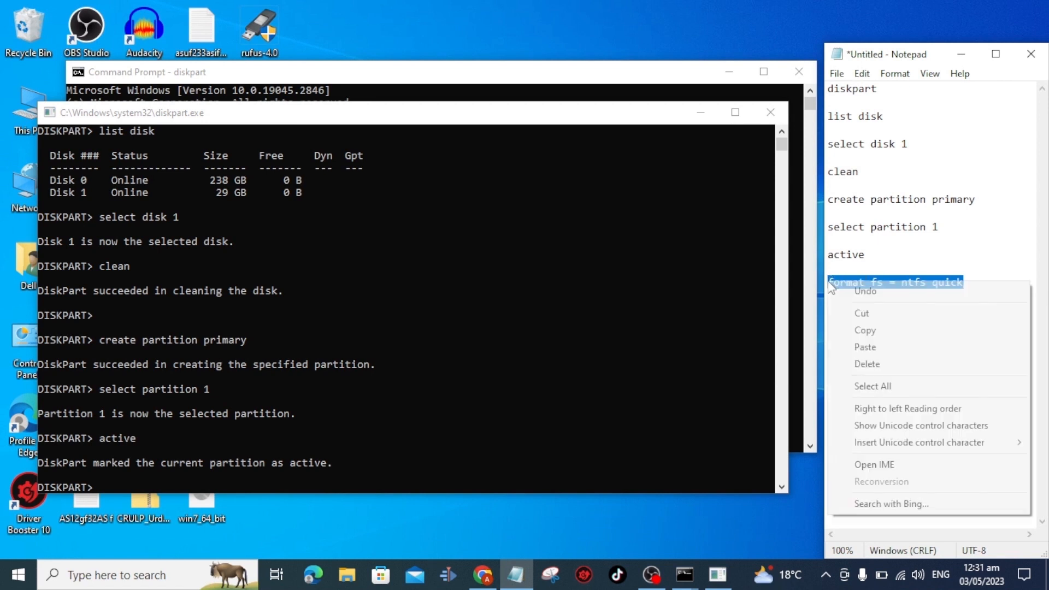
pyautogui.click(874, 331)
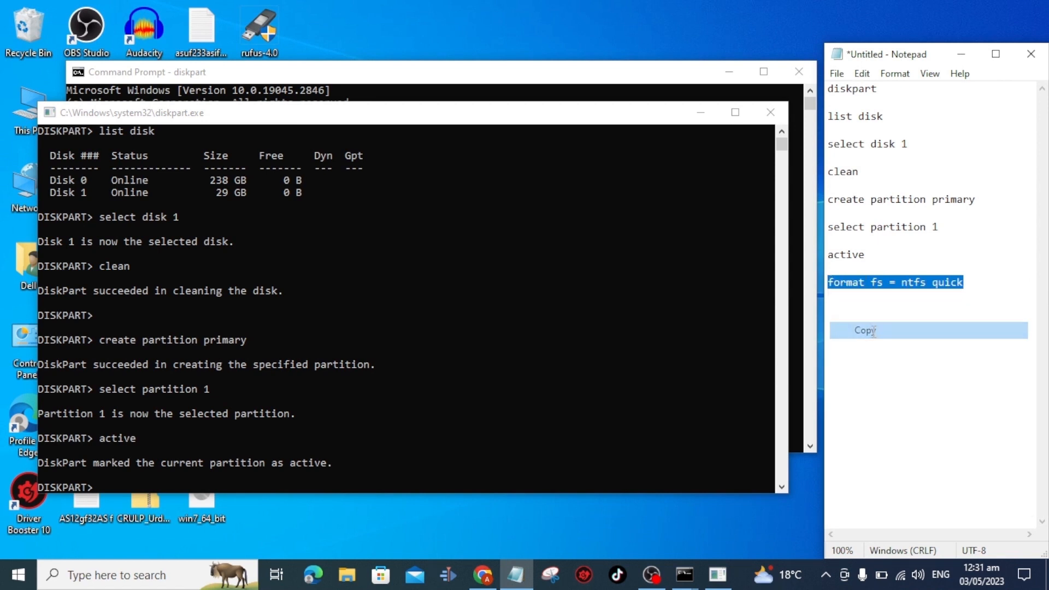
pyautogui.click(153, 490)
pyautogui.rightClick(153, 491)
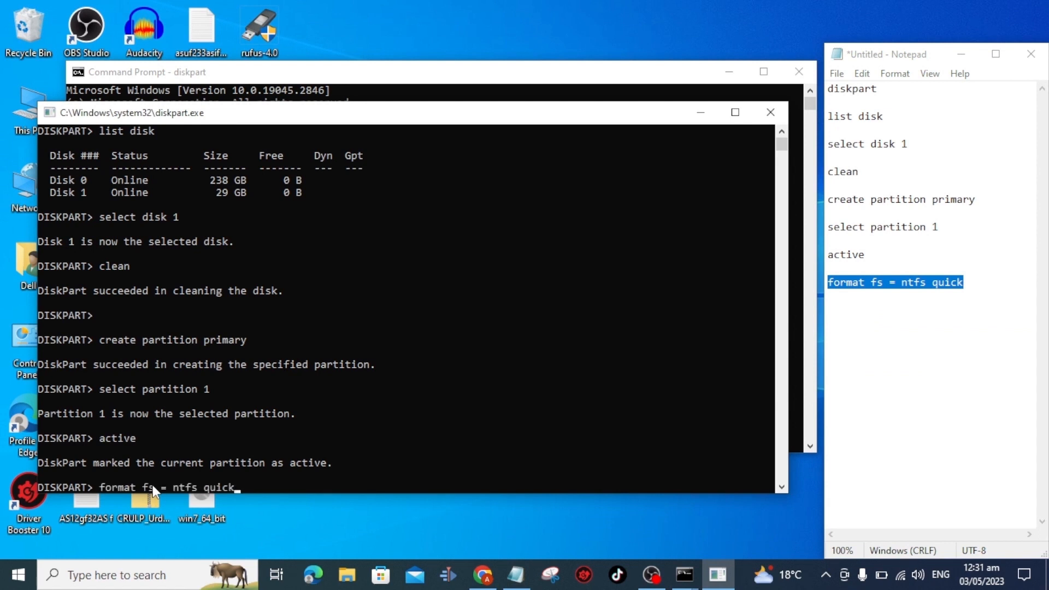
pyautogui.press('Return')
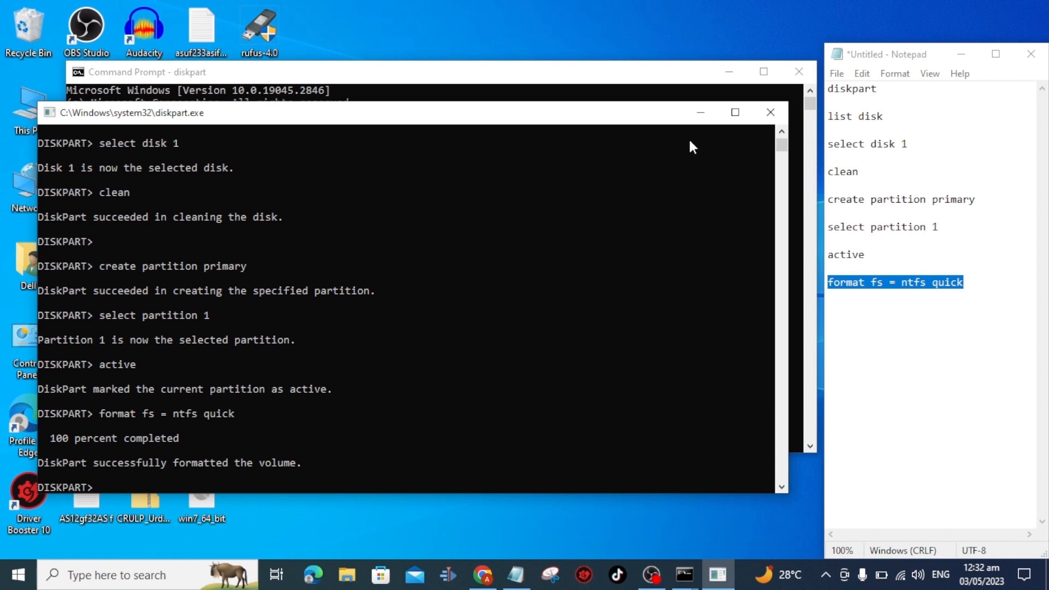
# Step: Minimize the DiskPart, Notepad and Command Prompt windows to clear the desktop
pyautogui.click(702, 113)
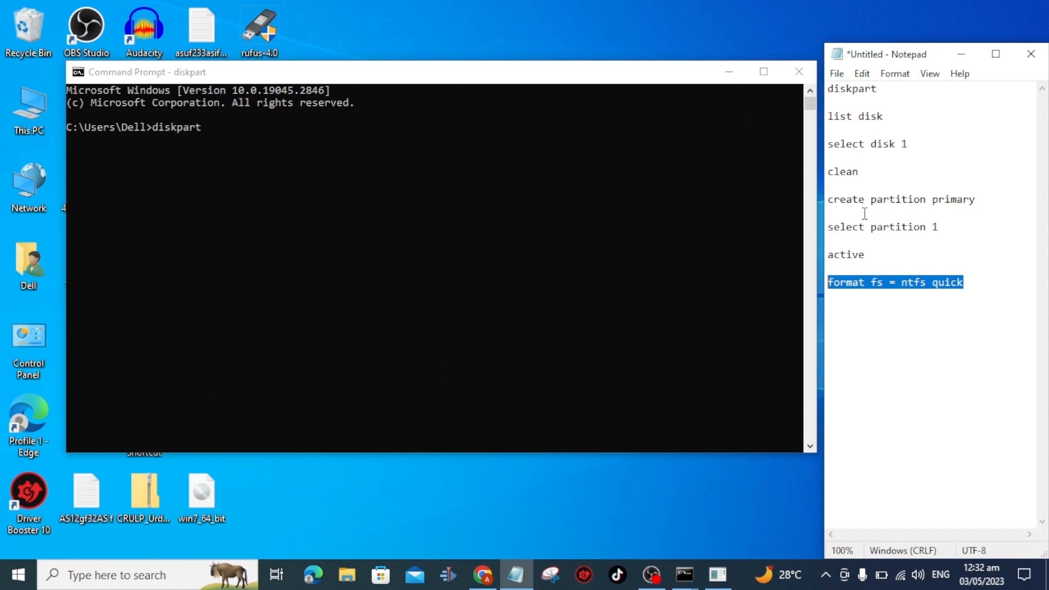
pyautogui.click(963, 55)
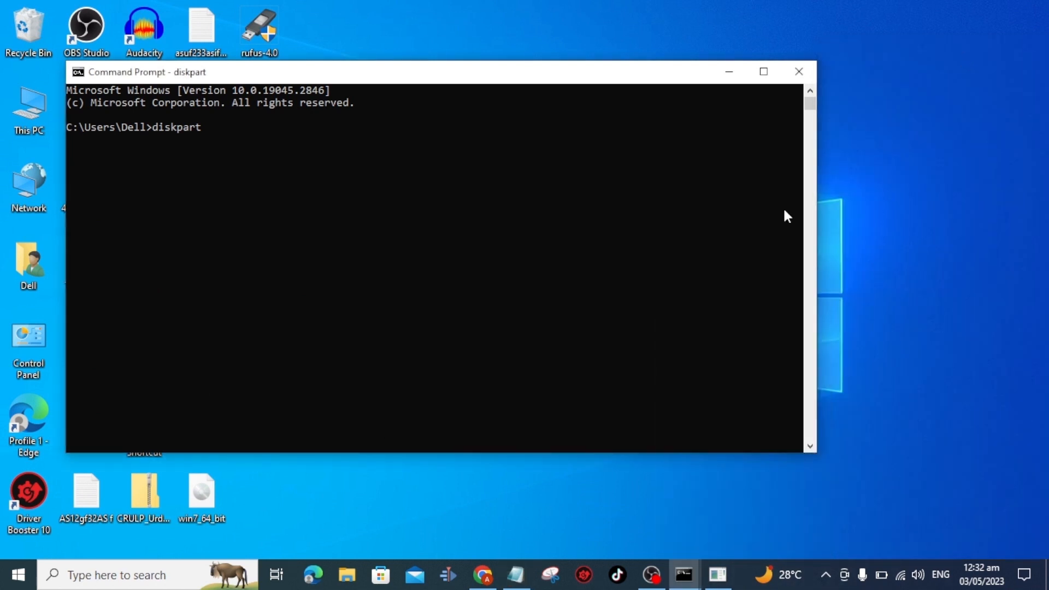
pyautogui.click(729, 76)
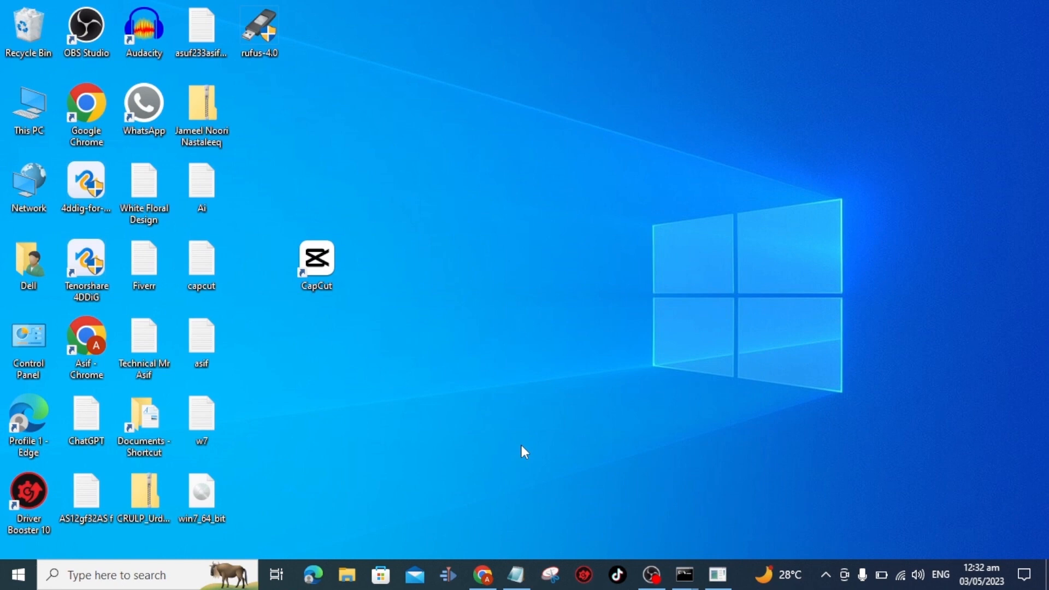
# Step: Switch to Chrome, open techworm.net's Windows 7 ISO page in a new tab and choose the 64-bit Windows 7 Ultimate download
pyautogui.click(483, 575)
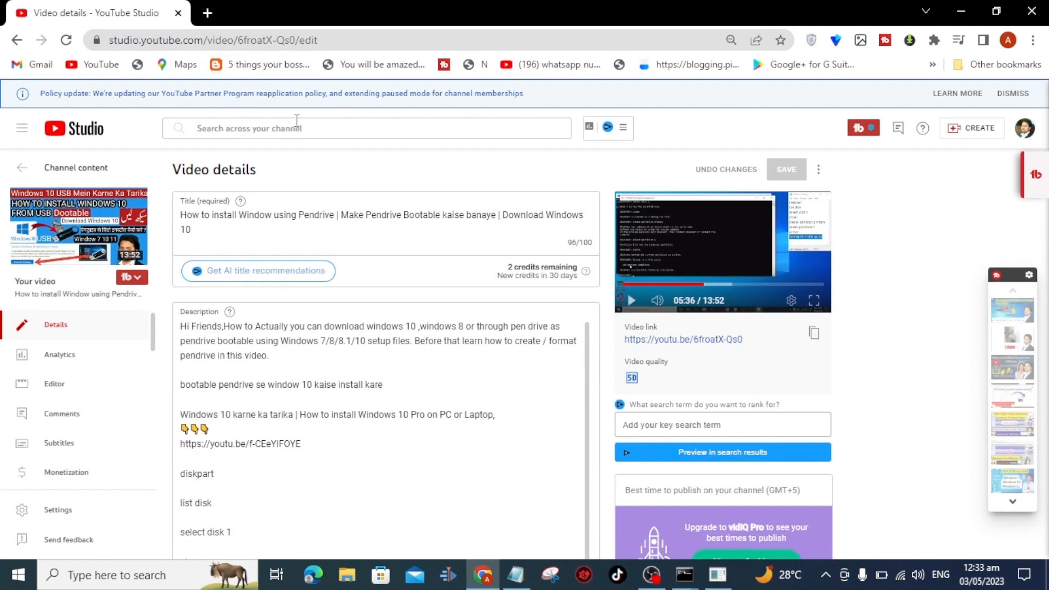
pyautogui.click(208, 12)
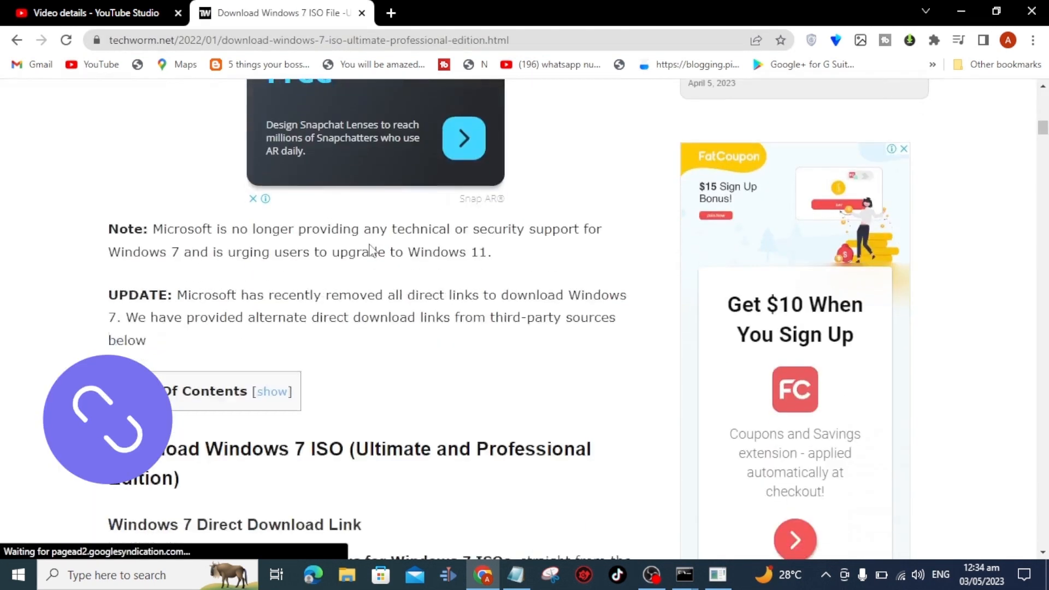
pyautogui.scroll(-4, 373, 251)
pyautogui.scroll(2, 373, 250)
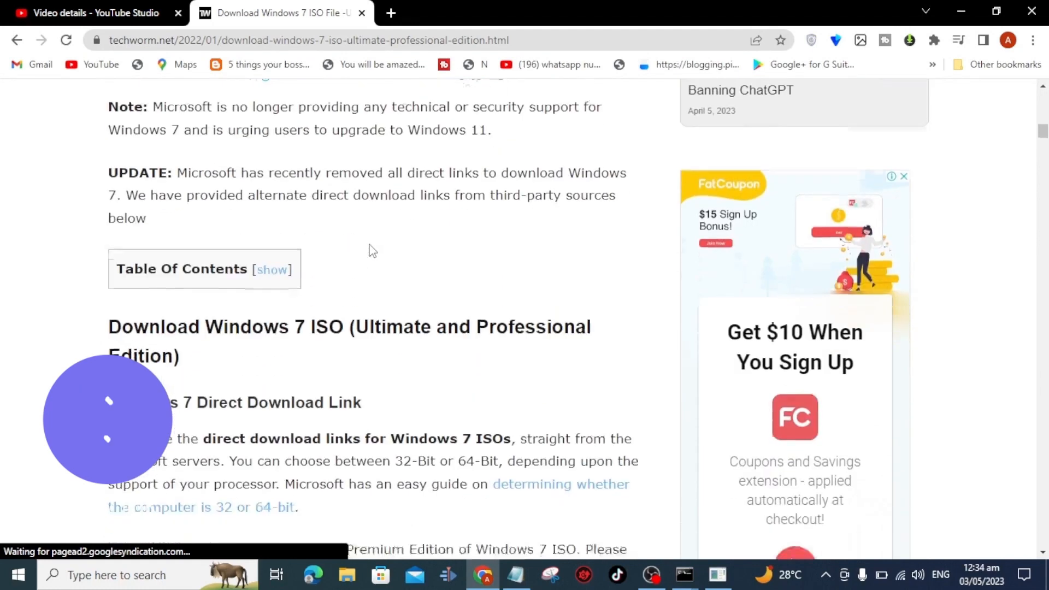
pyautogui.scroll(-9, 372, 246)
pyautogui.scroll(-1, 370, 245)
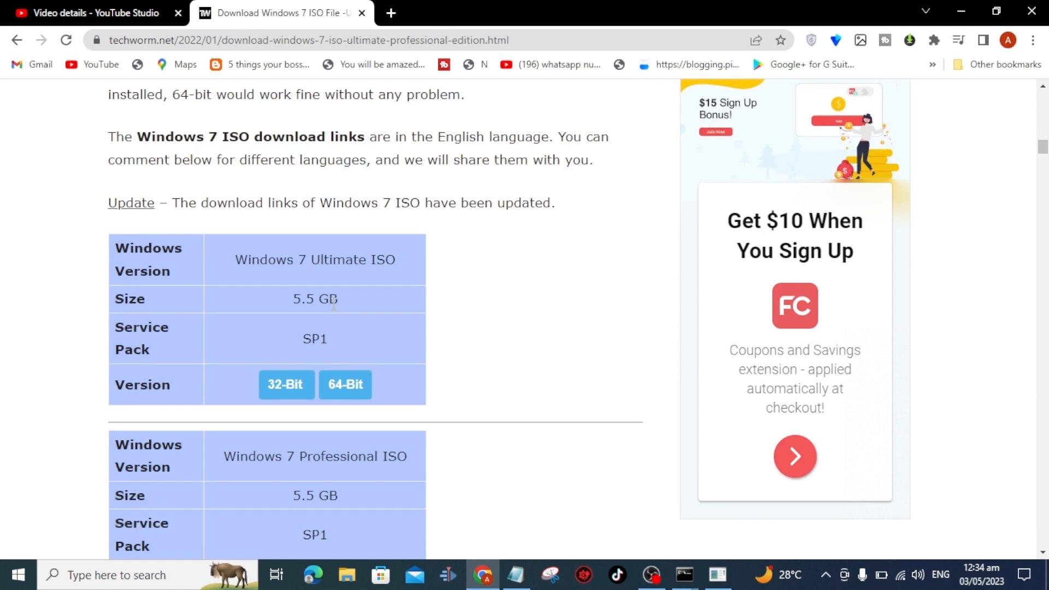
pyautogui.click(353, 389)
pyautogui.click(961, 9)
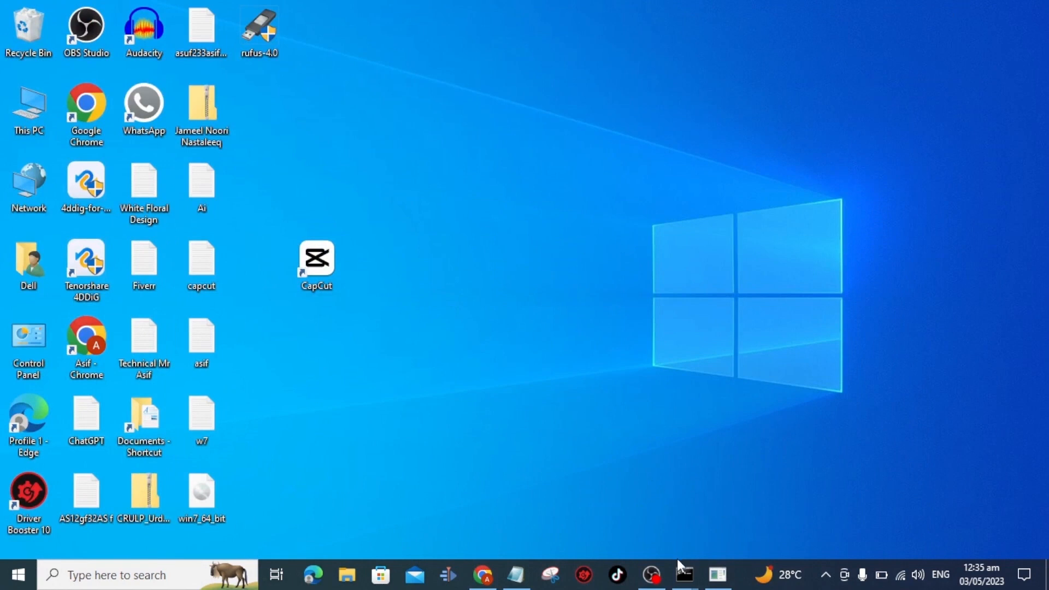
# Step: Mount the win7_64_bit disc image from the desktop, accepting the security warning
pyautogui.doubleClick(201, 503)
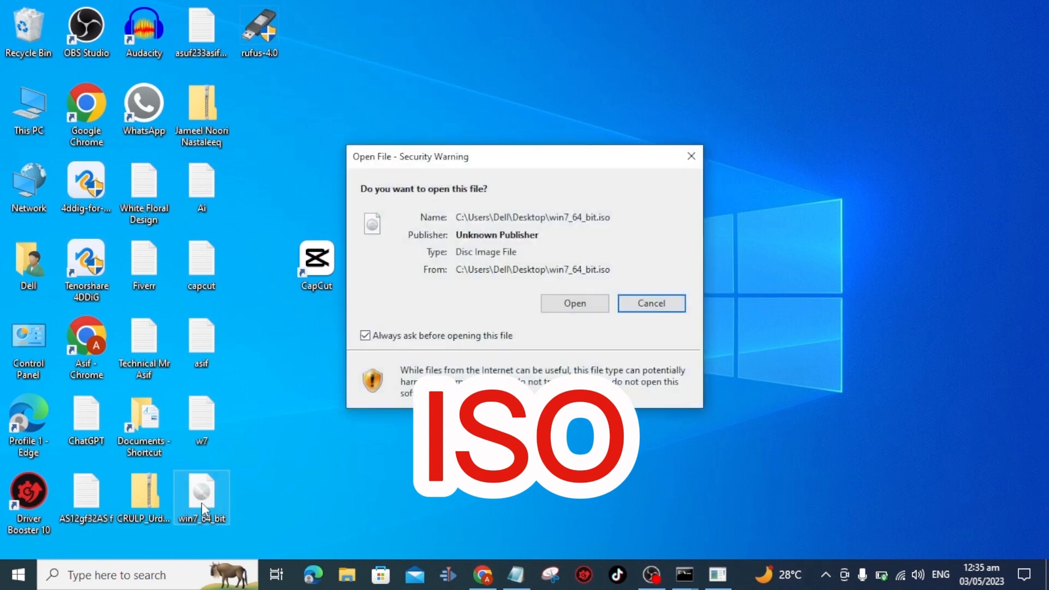
pyautogui.click(574, 305)
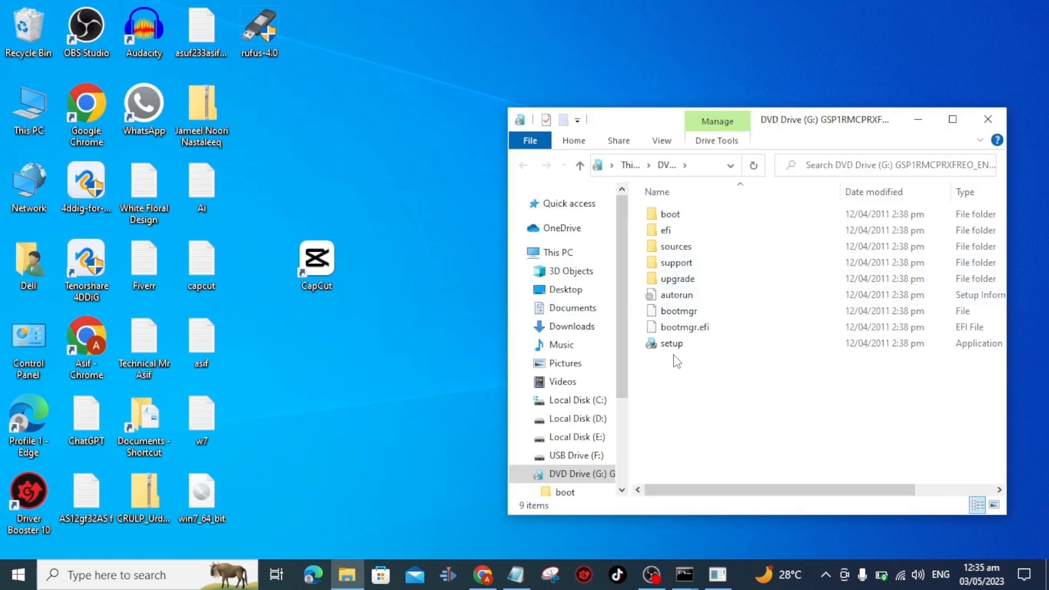
pyautogui.moveTo(675, 355); pyautogui.dragTo(651, 210)
pyautogui.rightClick(651, 211)
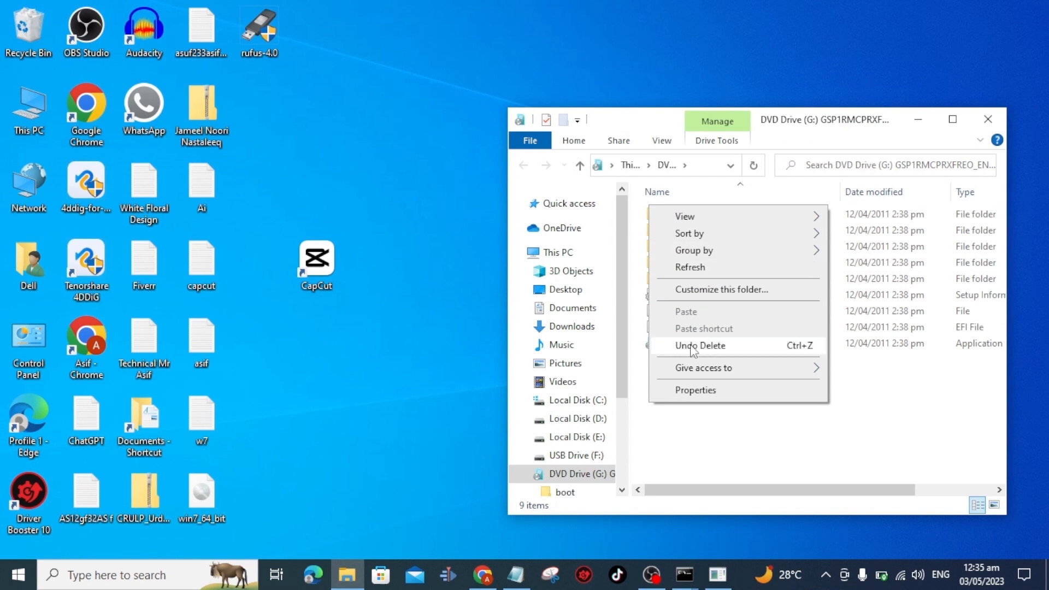
pyautogui.click(694, 442)
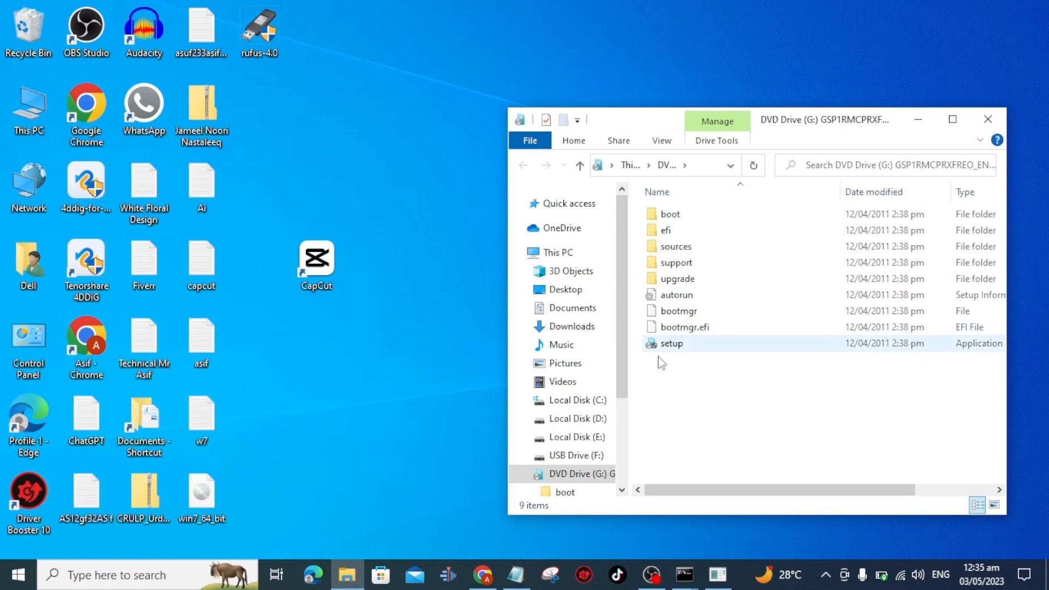
# Step: Copy all files and folders from the mounted Windows 7 DVD Drive (G:), from boot through setup
pyautogui.moveTo(663, 361); pyautogui.dragTo(642, 210)
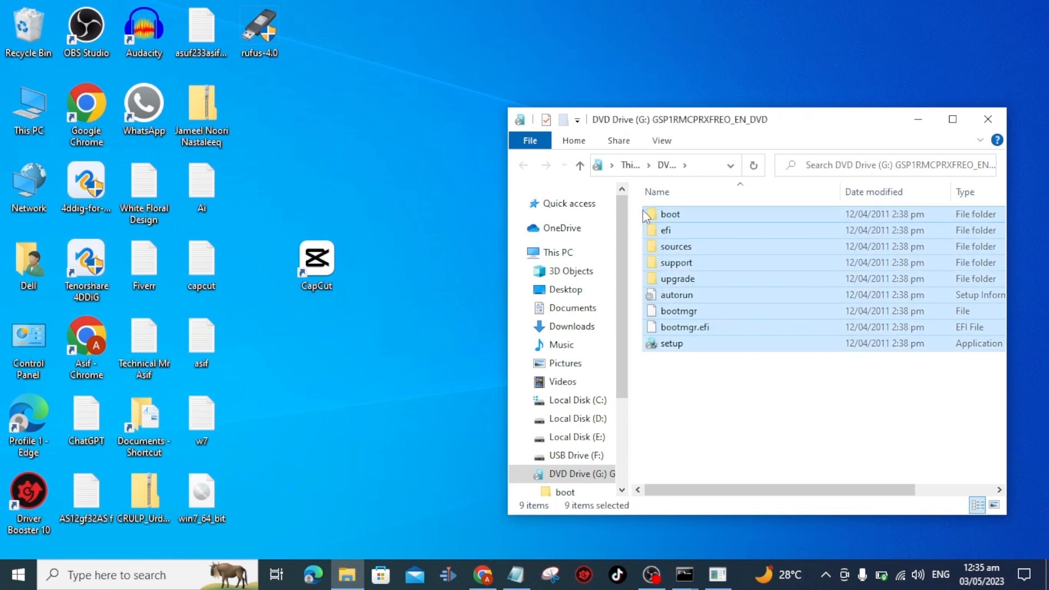
pyautogui.rightClick(643, 210)
pyautogui.click(683, 300)
# Step: Paste the copied Windows 7 setup files into USB Drive (F:) and minimize both File Explorer windows
pyautogui.doubleClick(32, 124)
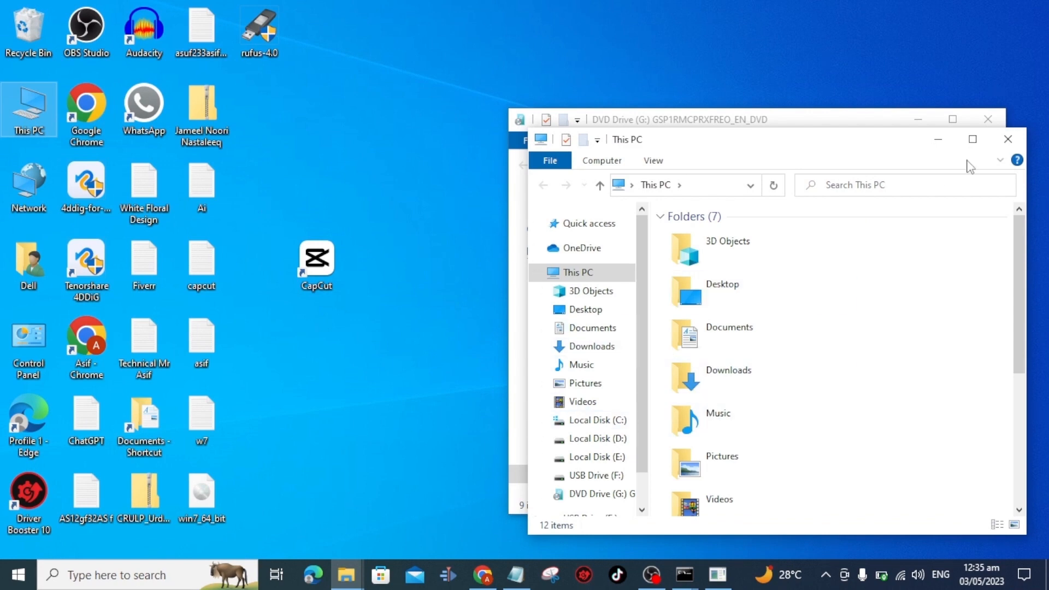
pyautogui.click(973, 140)
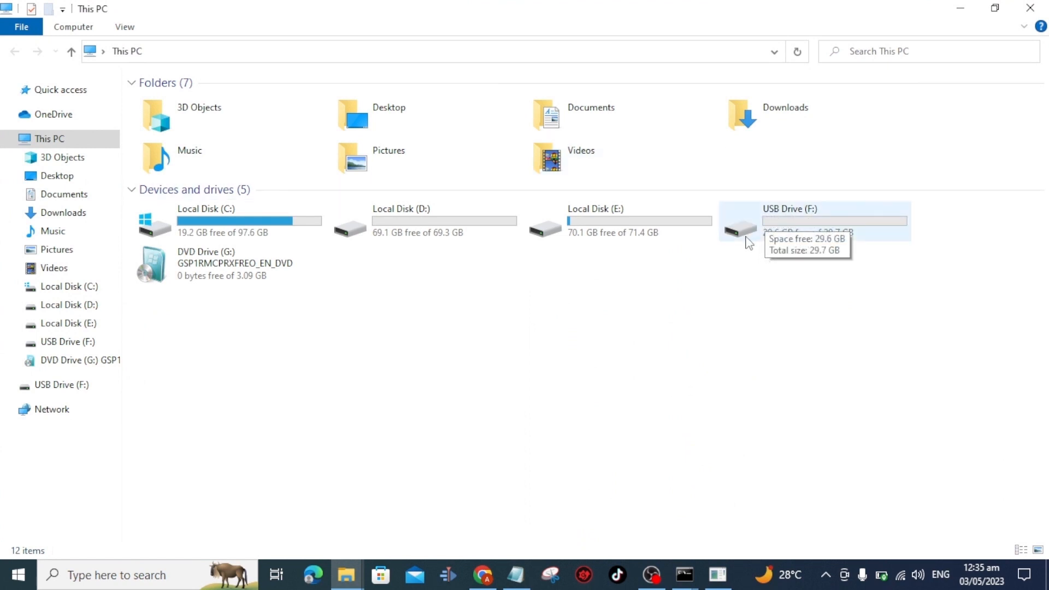
pyautogui.doubleClick(791, 229)
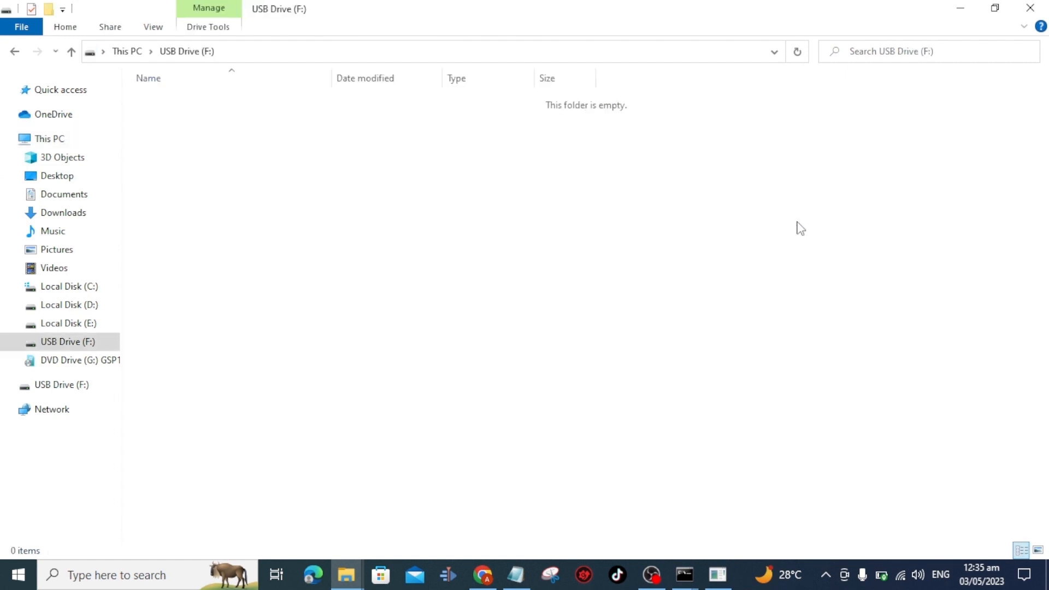
pyautogui.rightClick(521, 218)
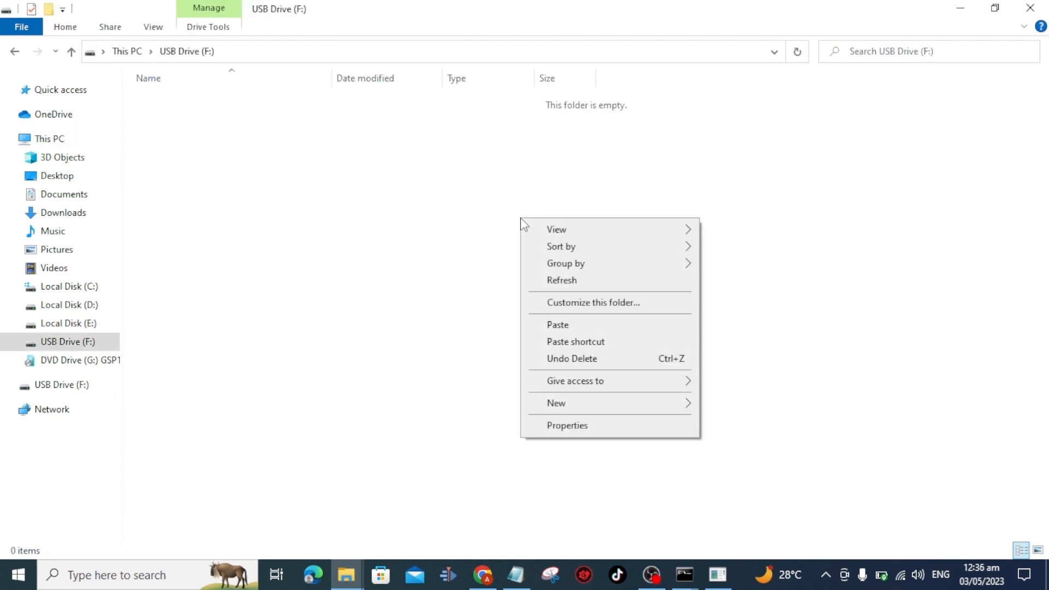
pyautogui.click(558, 325)
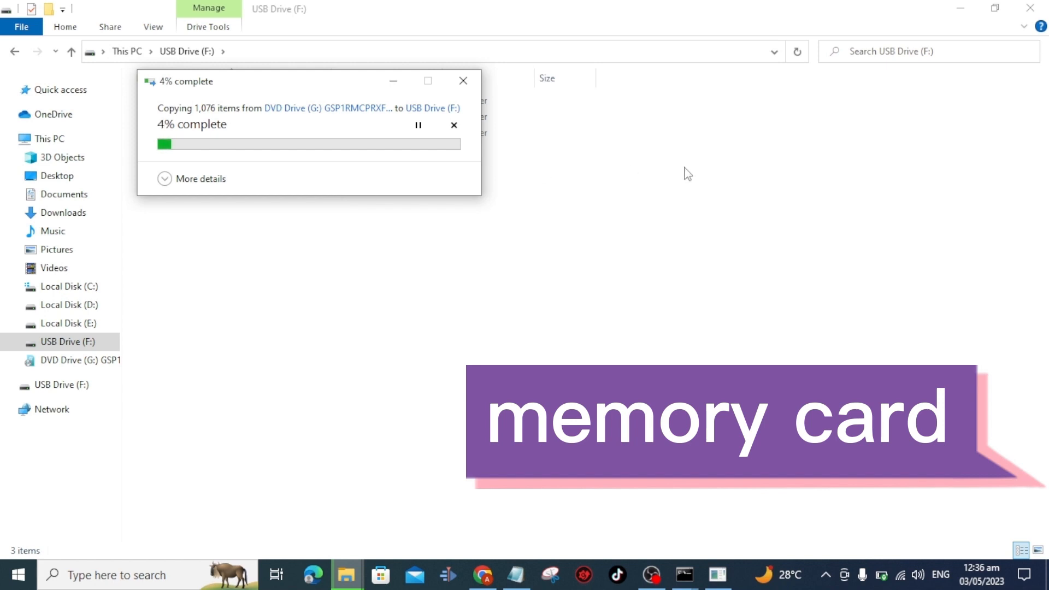
pyautogui.click(952, 12)
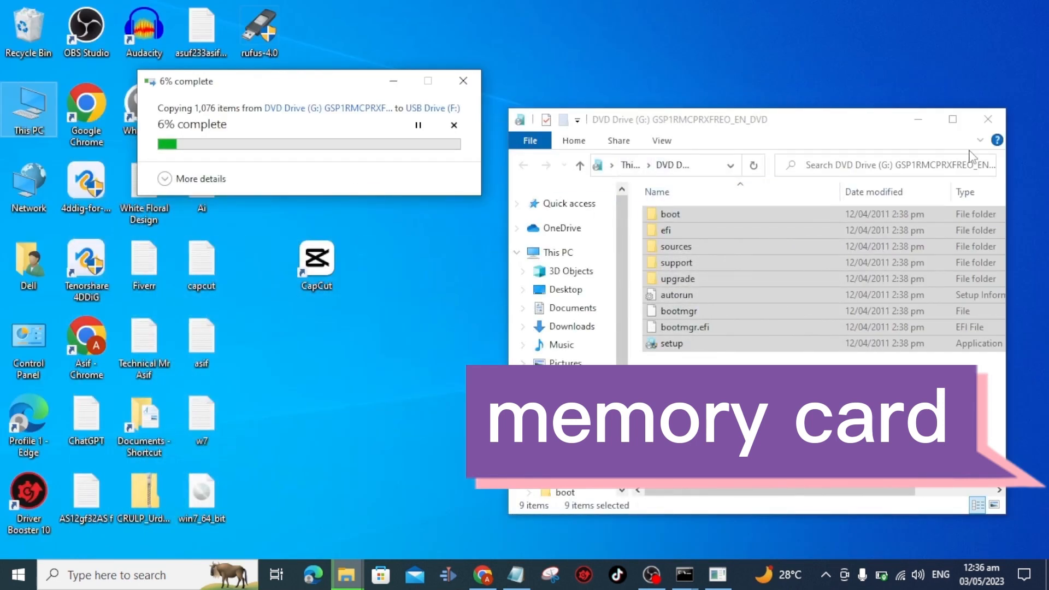
pyautogui.click(918, 119)
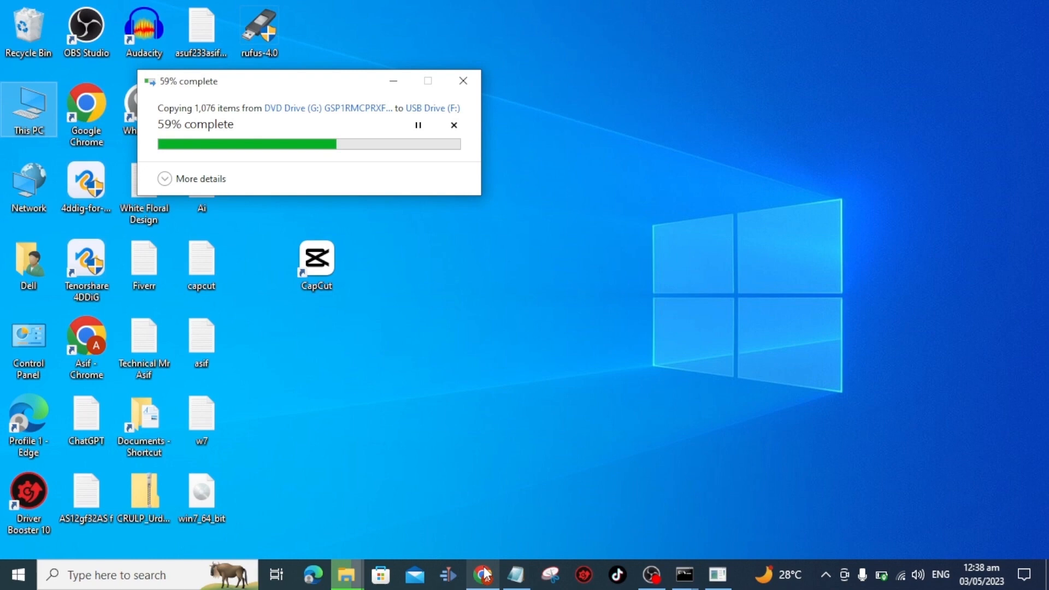
# Step: Switch to Chrome, look through the YouTube channel's uploaded videos, and return to the desktop
pyautogui.click(485, 574)
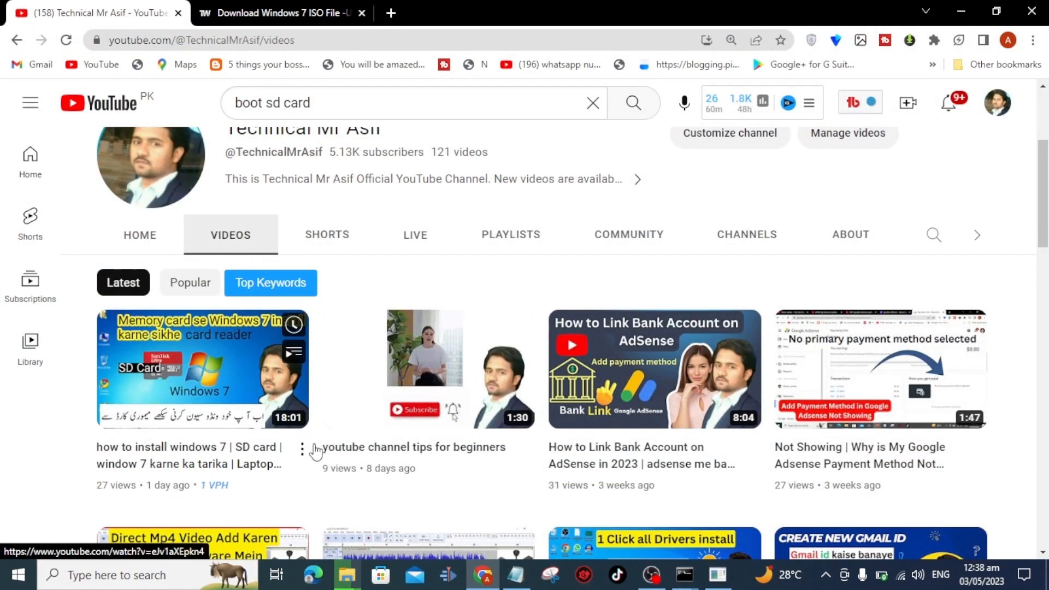
pyautogui.scroll(-5, 350, 459)
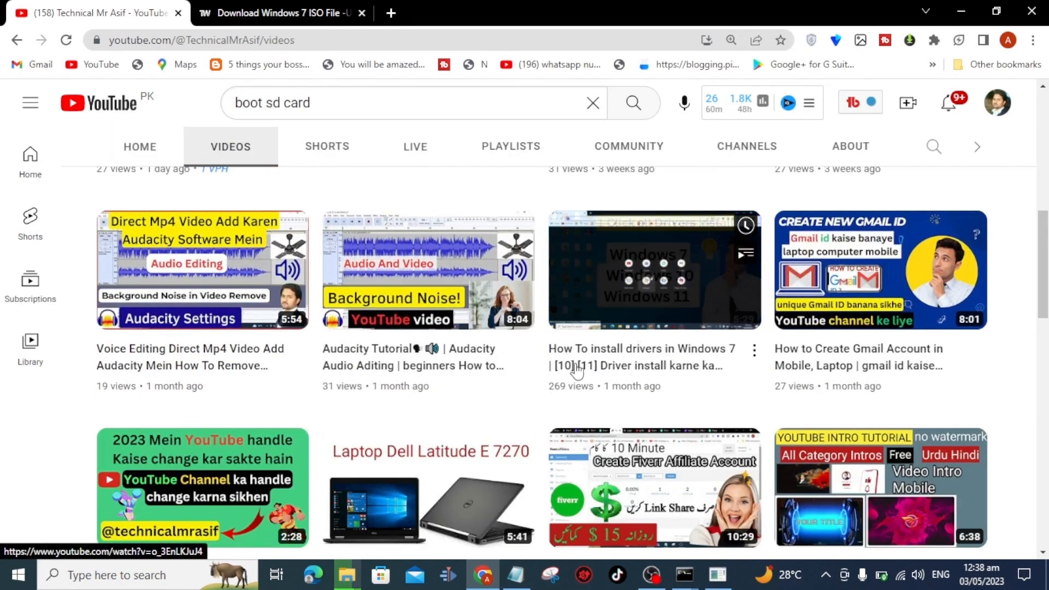
pyautogui.scroll(-5, 576, 369)
pyautogui.scroll(-6, 579, 370)
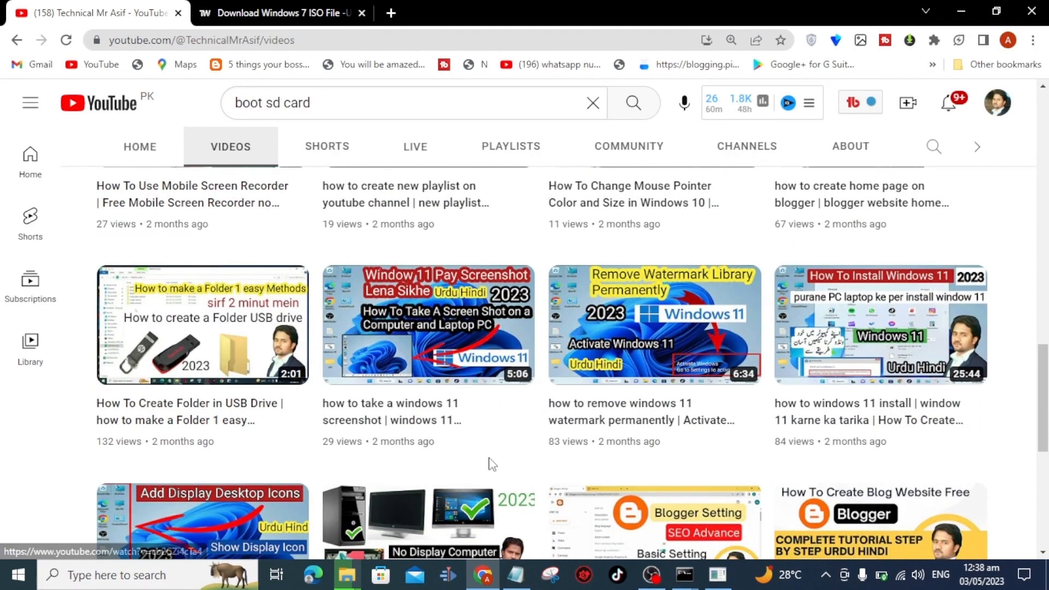
pyautogui.scroll(-4, 481, 470)
pyautogui.scroll(-4, 437, 497)
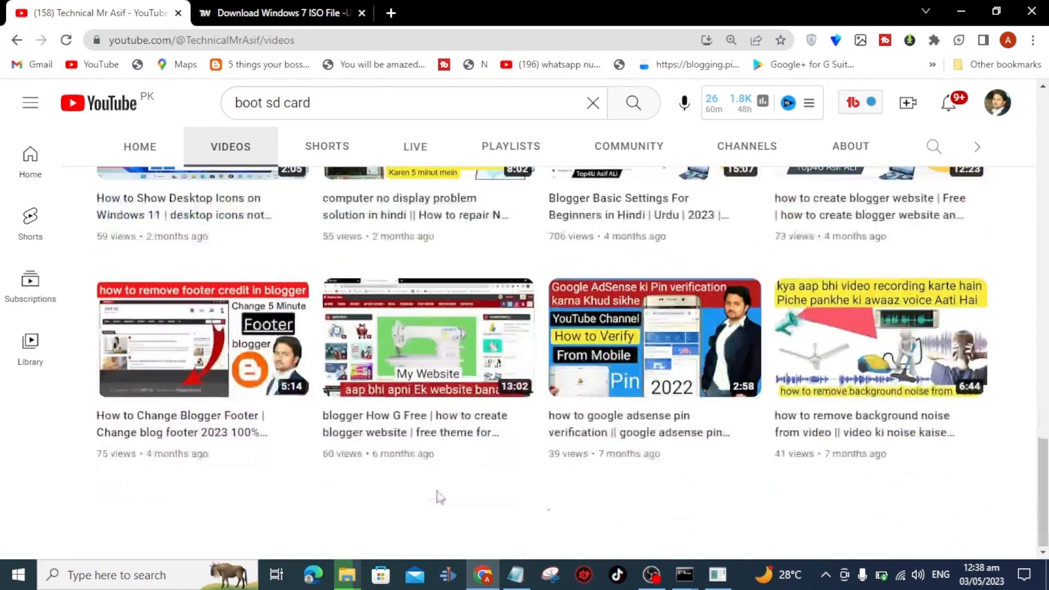
pyautogui.scroll(2, 437, 498)
pyautogui.scroll(2, 437, 492)
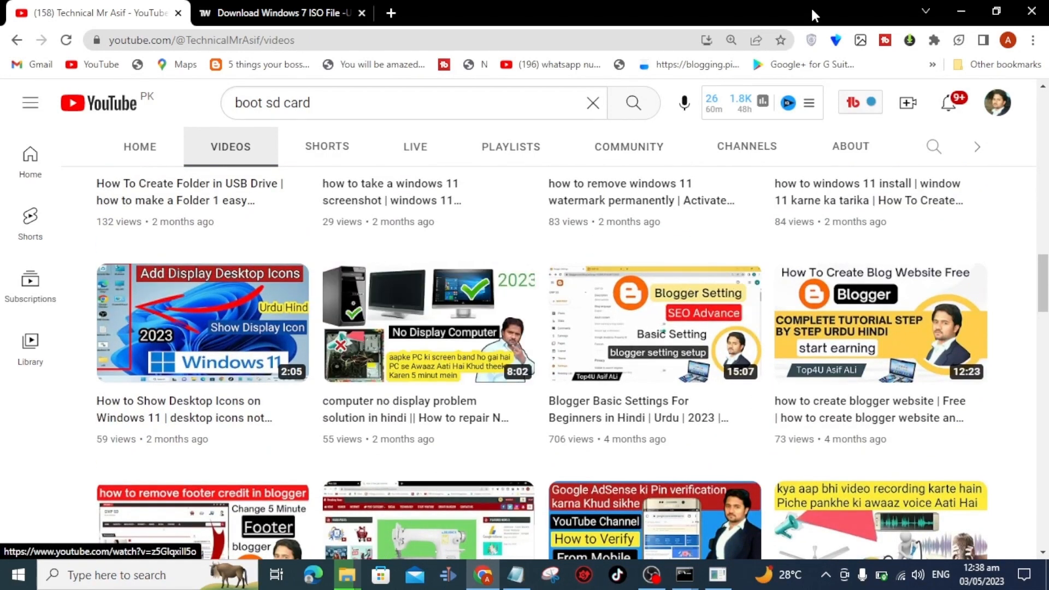
pyautogui.click(961, 12)
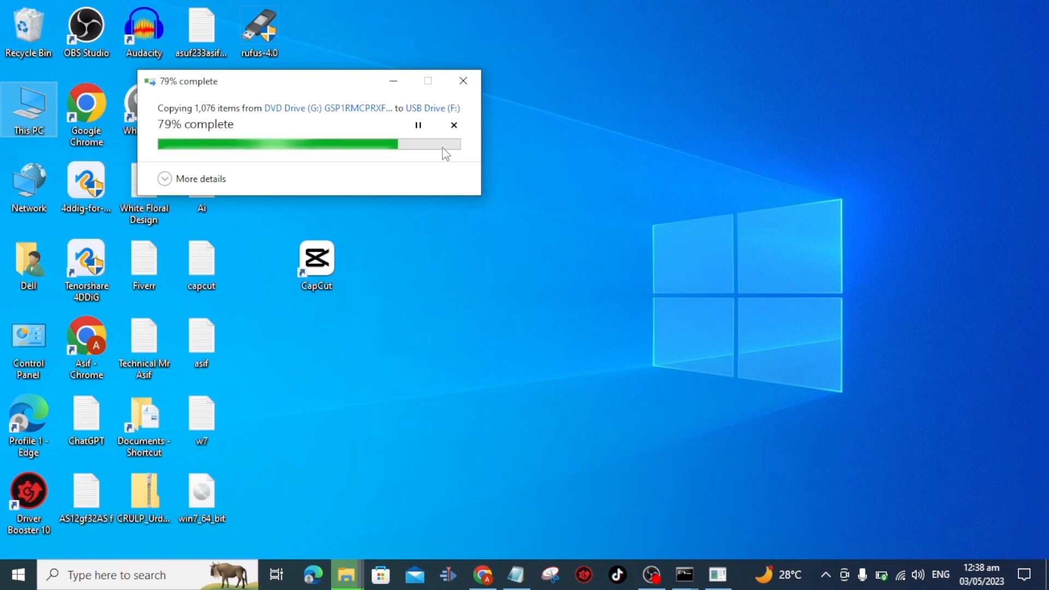
# Step: Switch back to Chrome and search the web for rufus in a new tab
pyautogui.click(478, 574)
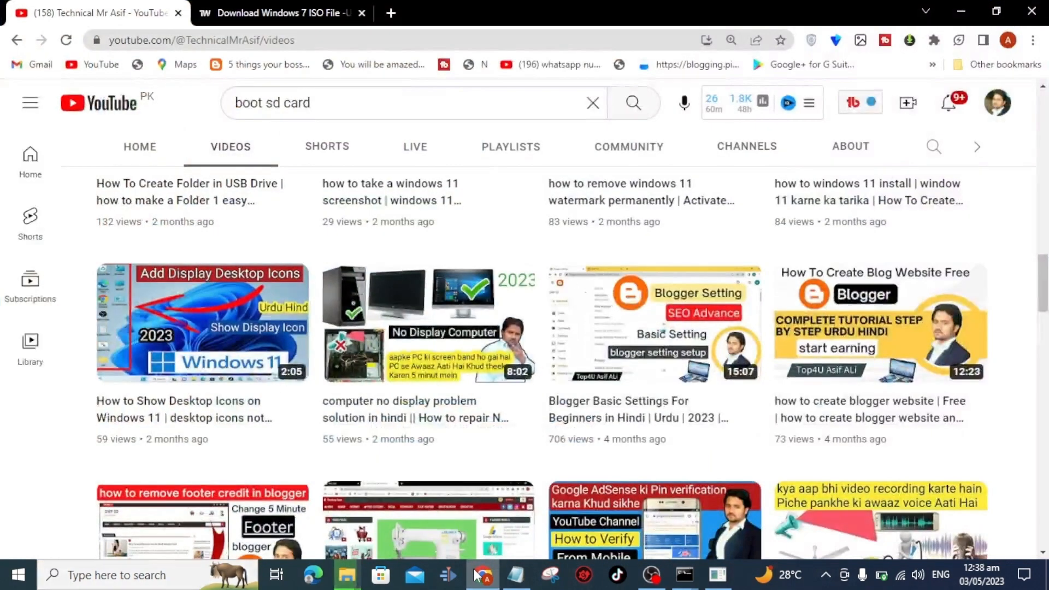
pyautogui.click(392, 13)
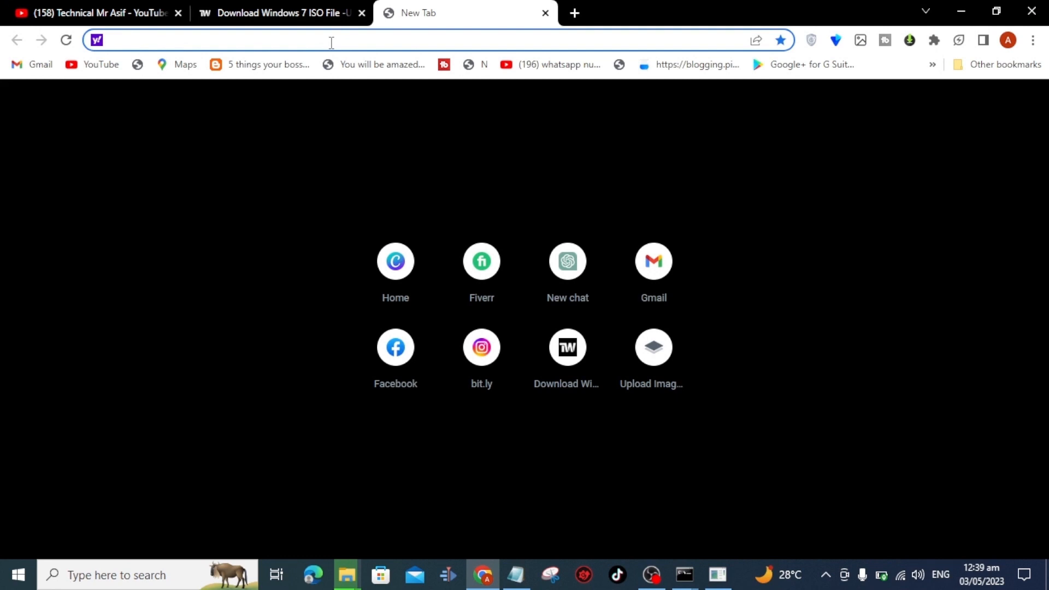
pyautogui.write('ru')
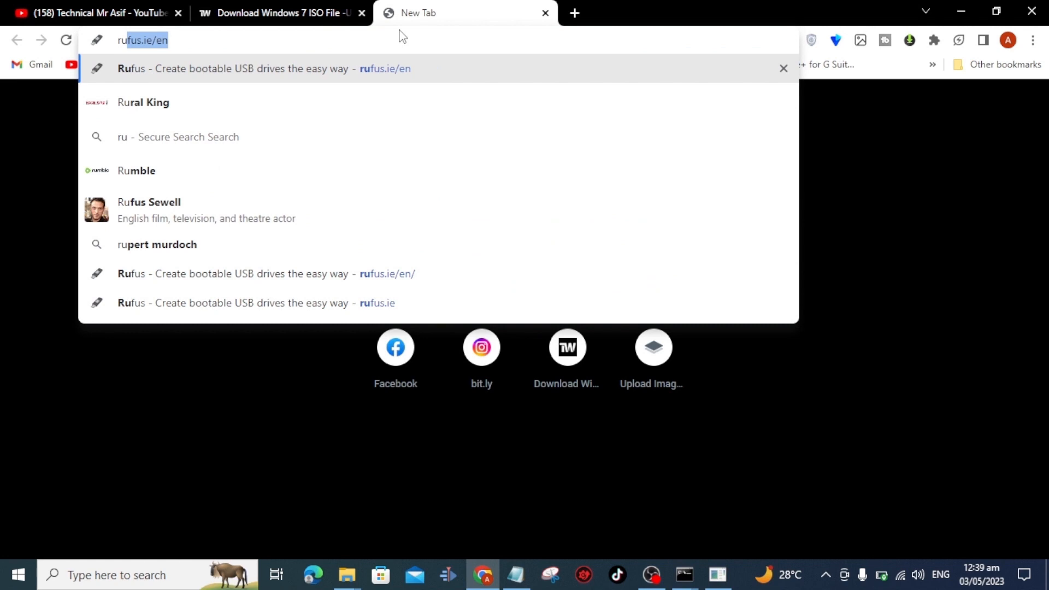
pyautogui.write('f')
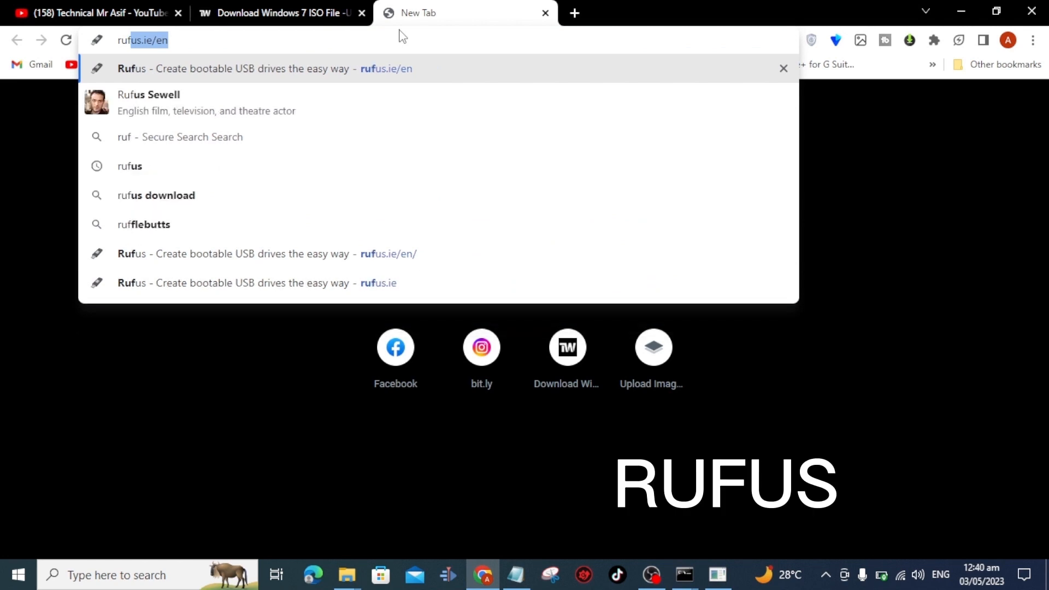
pyautogui.write('u')
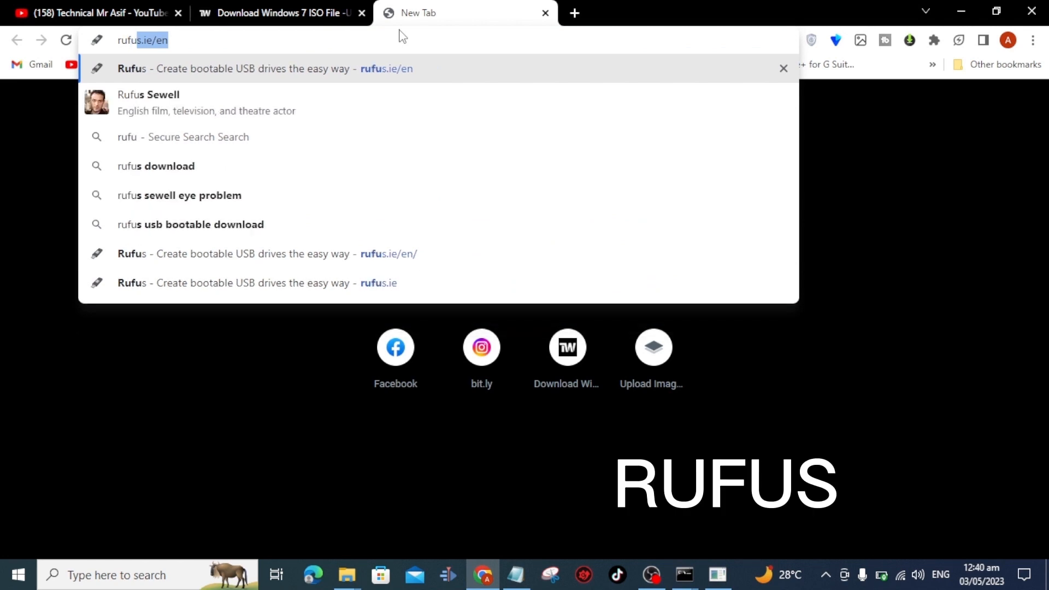
pyautogui.write('s')
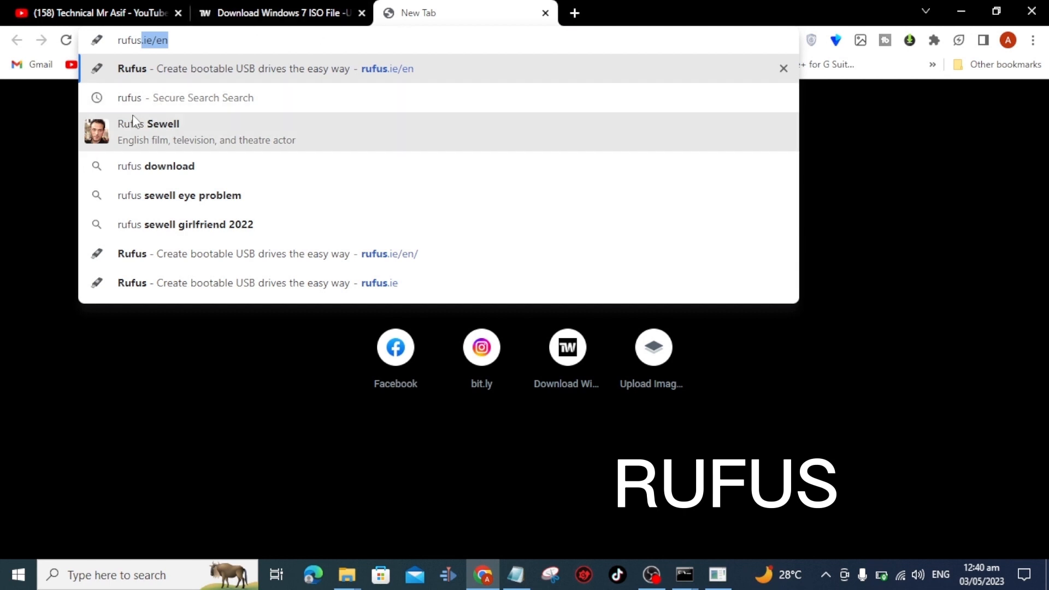
pyautogui.click(137, 100)
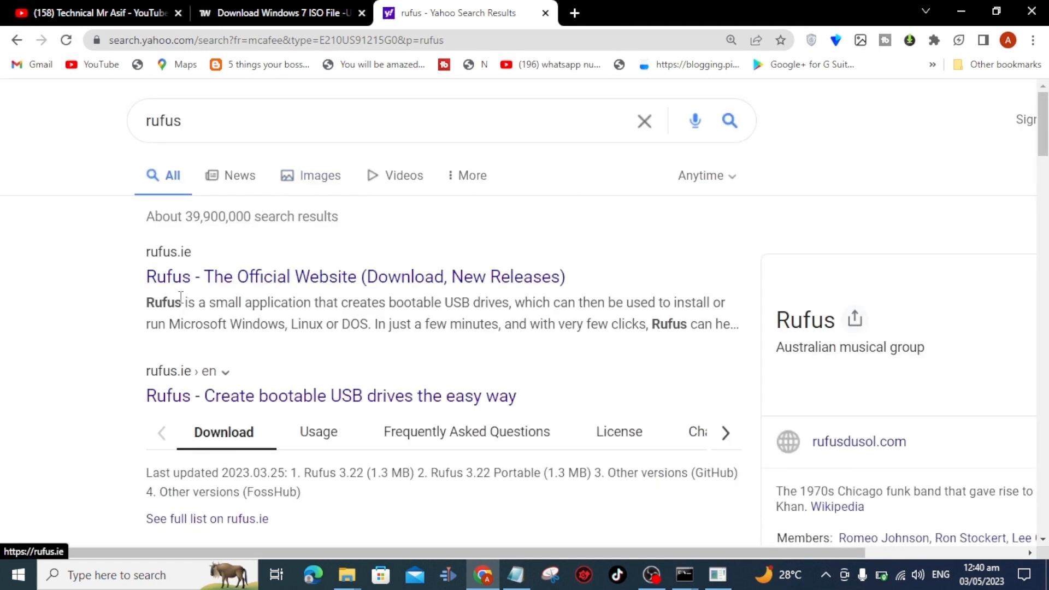
# Step: Open the official Rufus website, view the latest releases in its Download section, and minimize Chrome
pyautogui.click(268, 280)
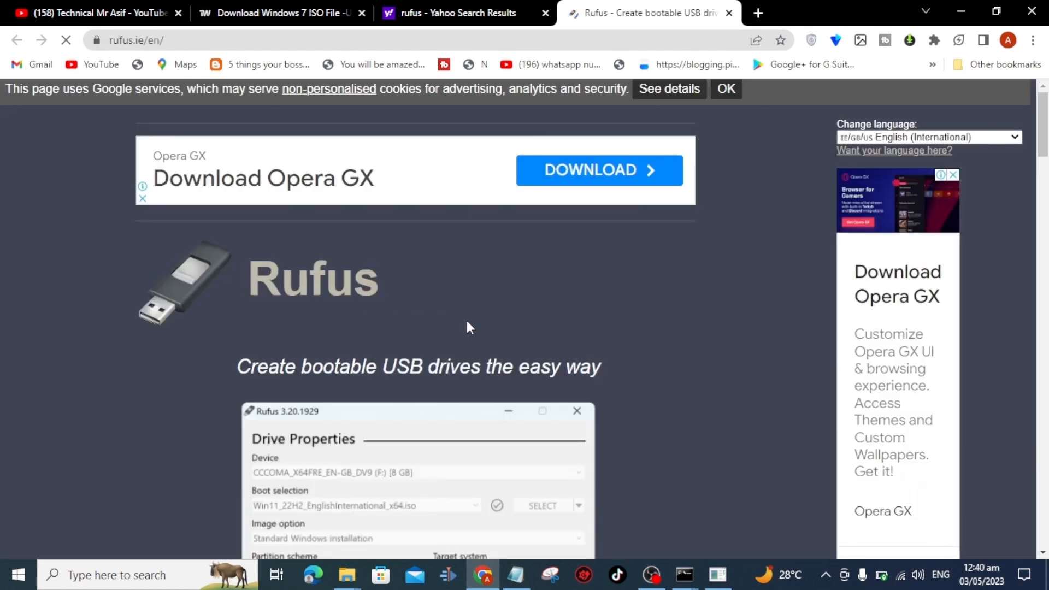
pyautogui.scroll(-10, 467, 321)
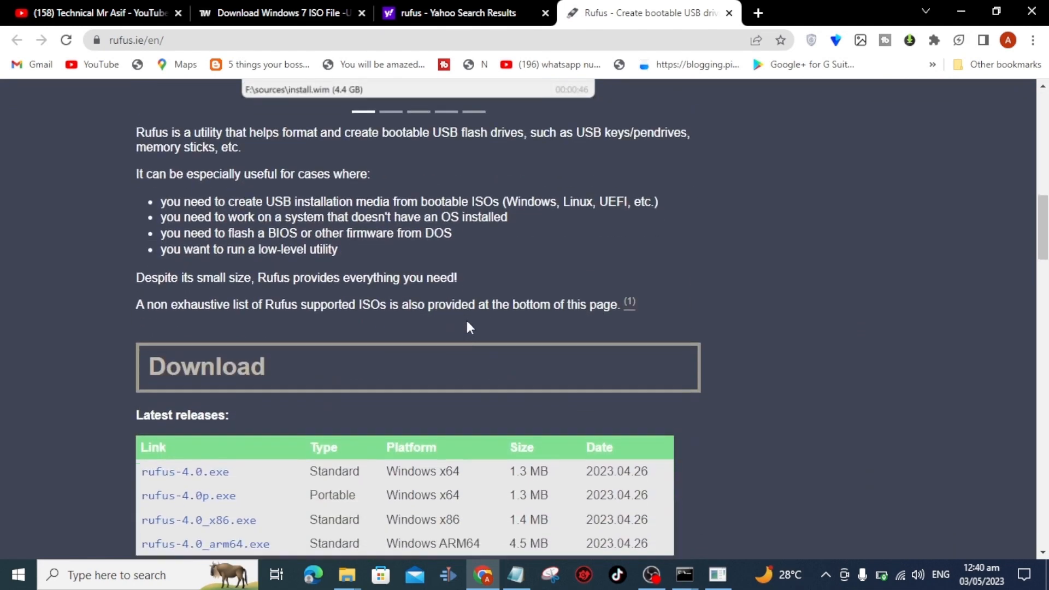
pyautogui.scroll(-2, 468, 327)
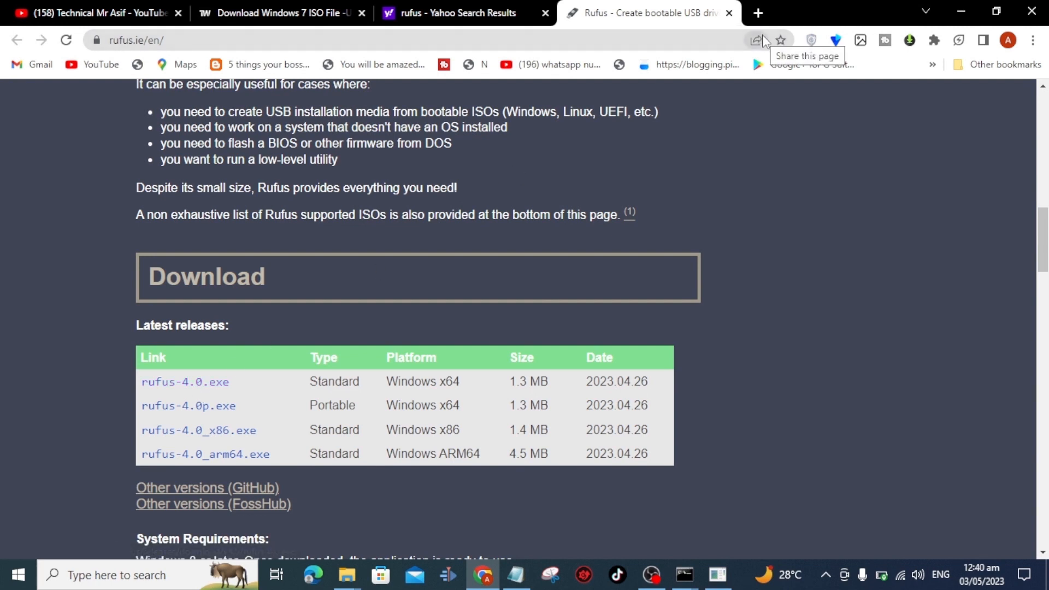
pyautogui.click(962, 6)
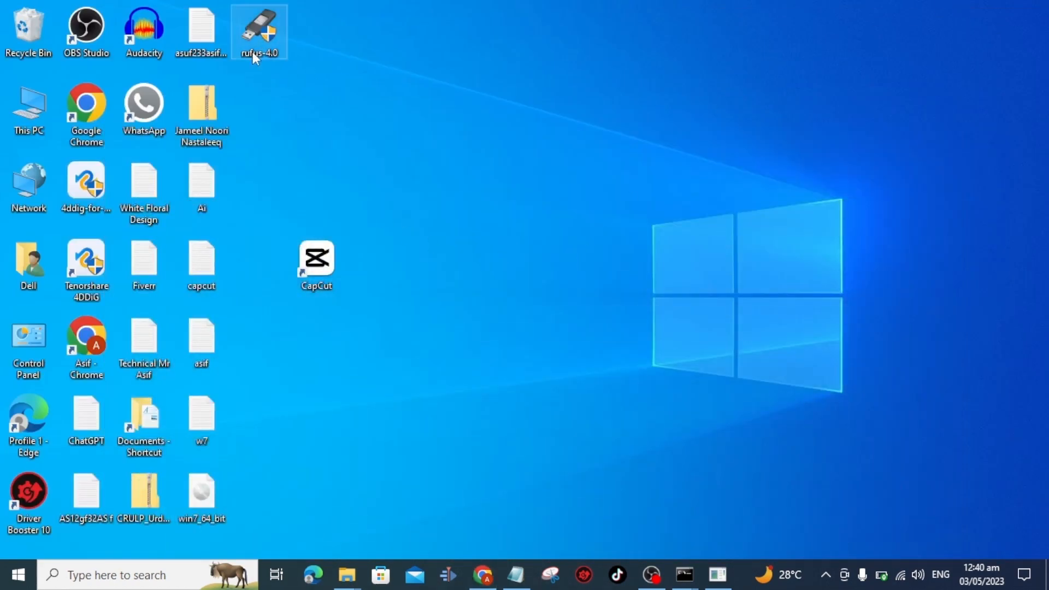
# Step: Move the rufus-4.0 icon to an empty area of the desktop and launch Rufus
pyautogui.moveTo(253, 53); pyautogui.dragTo(431, 205)
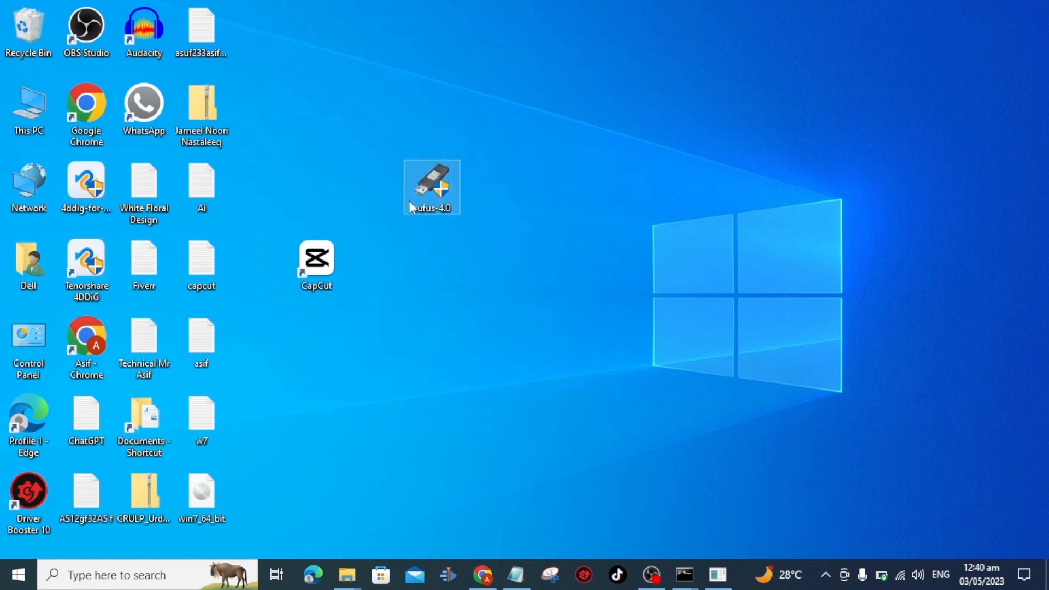
pyautogui.doubleClick(442, 195)
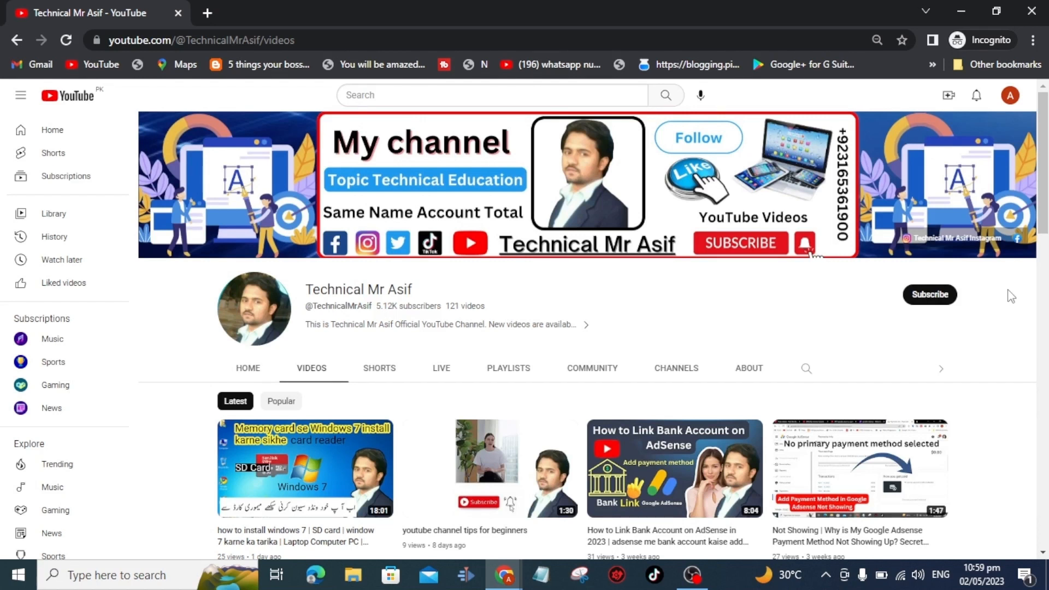
# Step: Subscribe to the YouTube channel in the incognito Chrome window and set its notifications to All
pyautogui.click(936, 295)
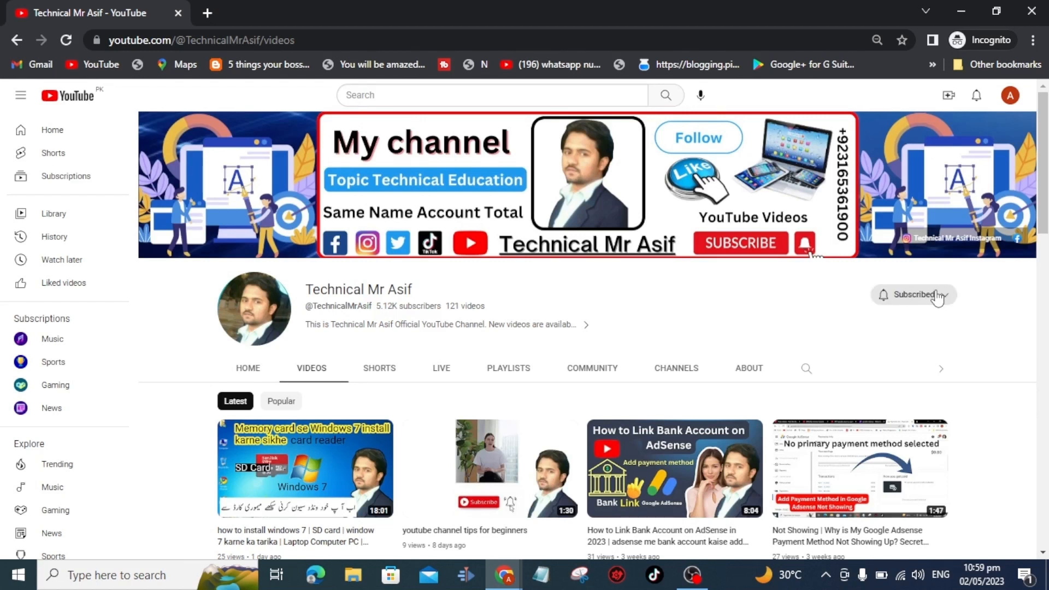
pyautogui.click(892, 298)
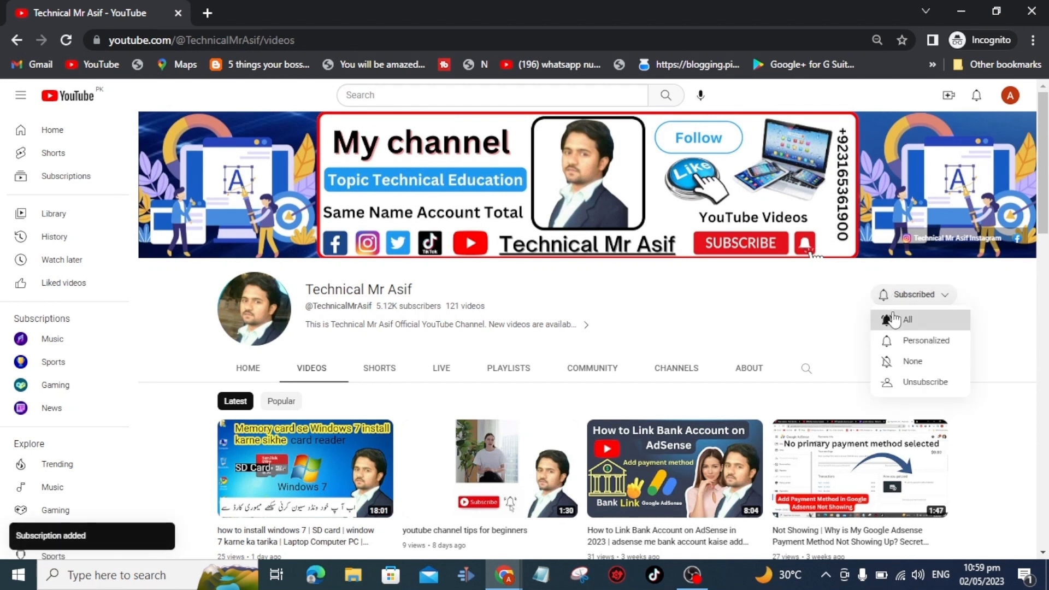
pyautogui.click(896, 320)
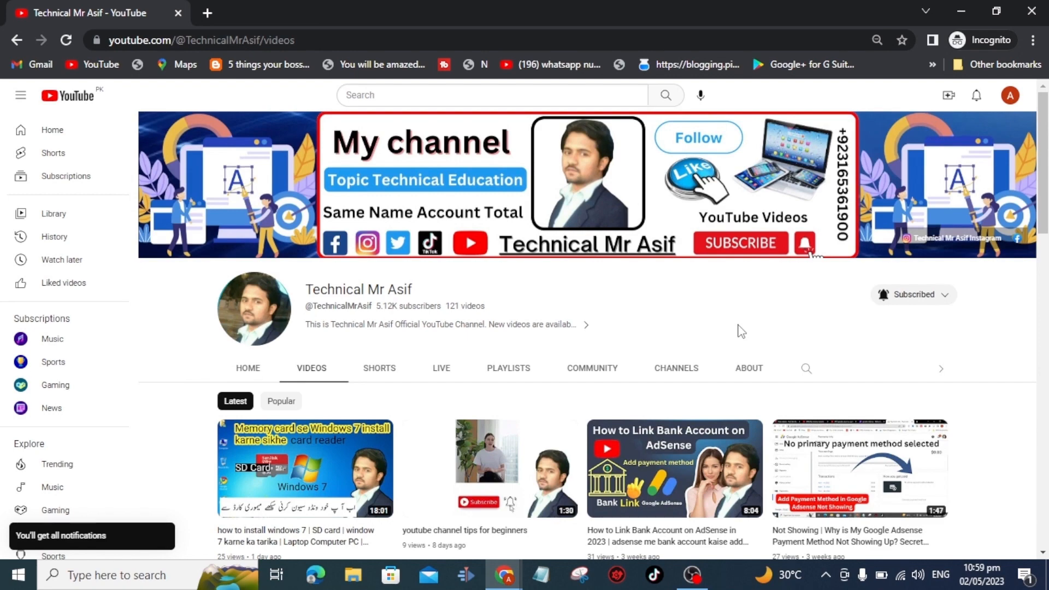
pyautogui.scroll(-9, 741, 331)
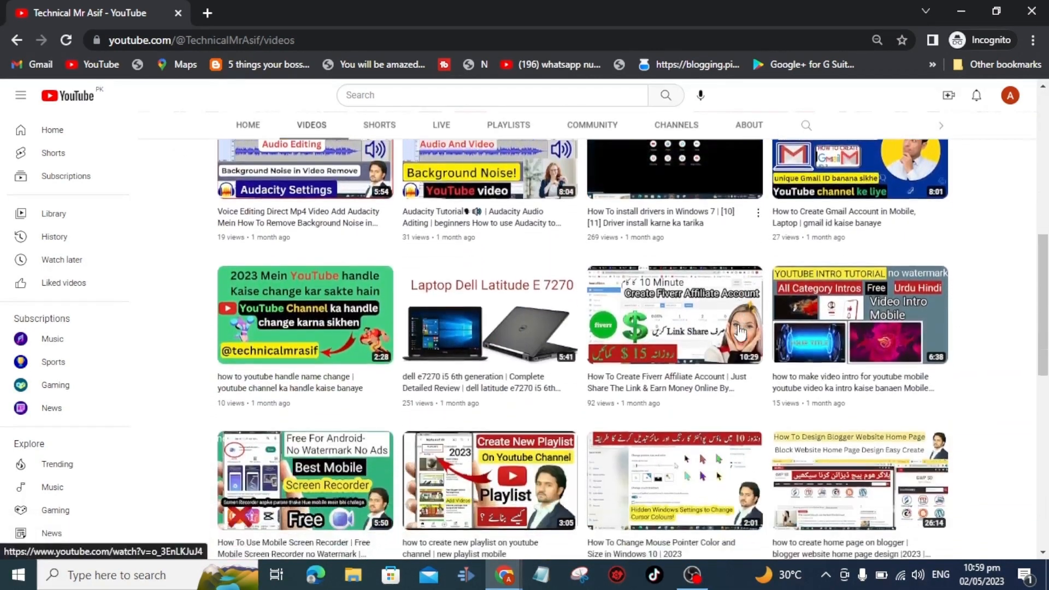
pyautogui.scroll(-1, 741, 331)
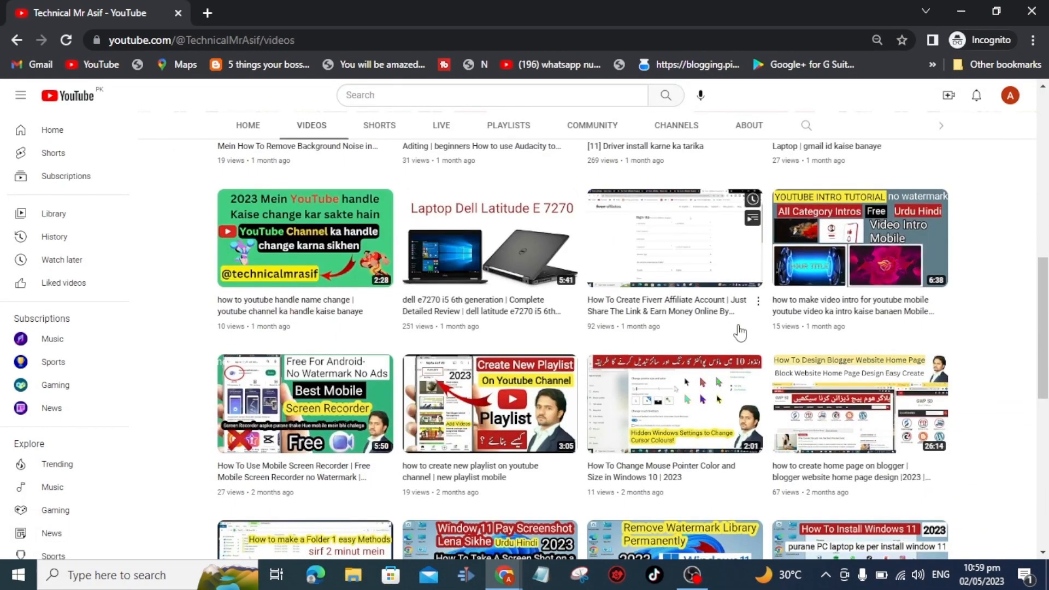
pyautogui.scroll(-9, 741, 332)
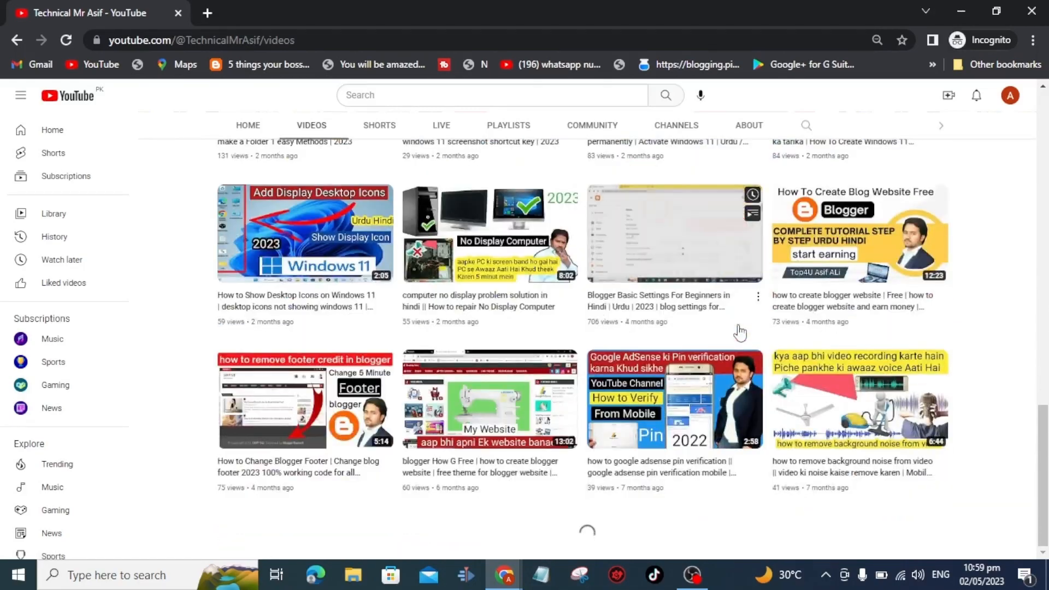
pyautogui.scroll(15, 741, 332)
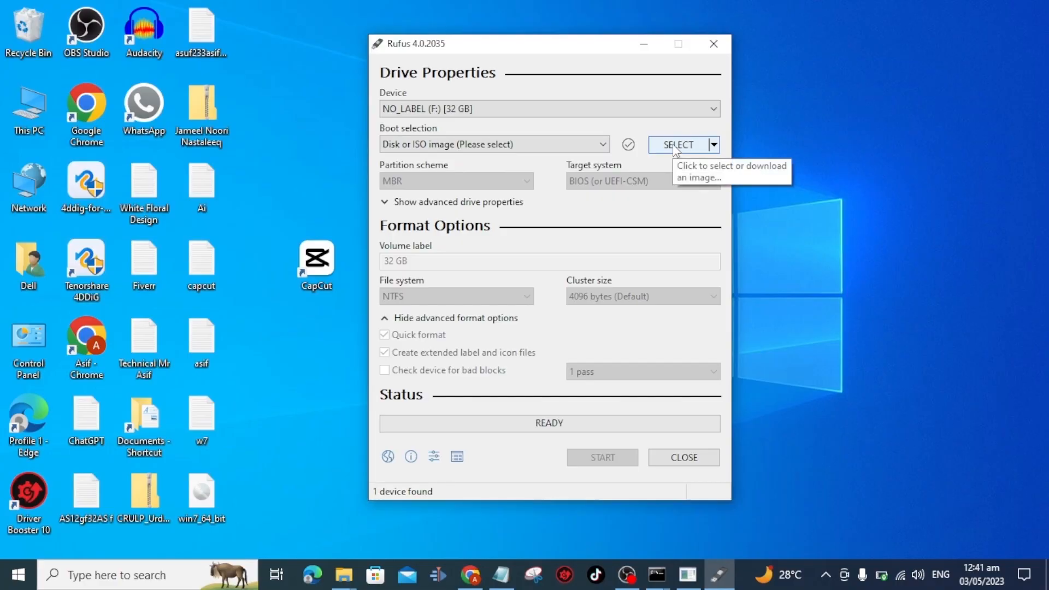
# Step: Load the win7_64_bit ISO image from the Desktop as the boot selection in Rufus
pyautogui.click(675, 145)
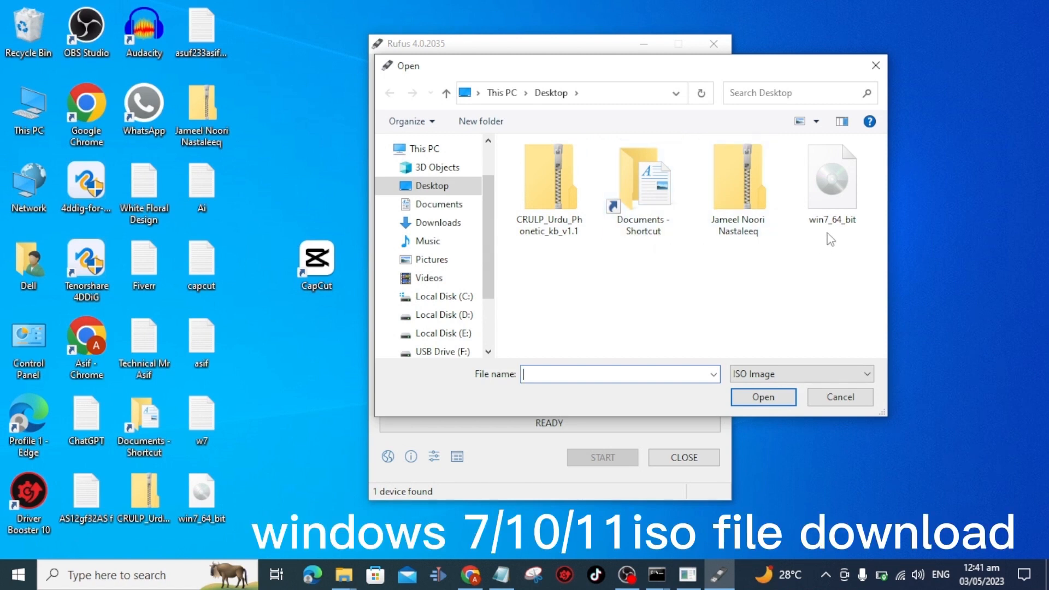
pyautogui.click(831, 205)
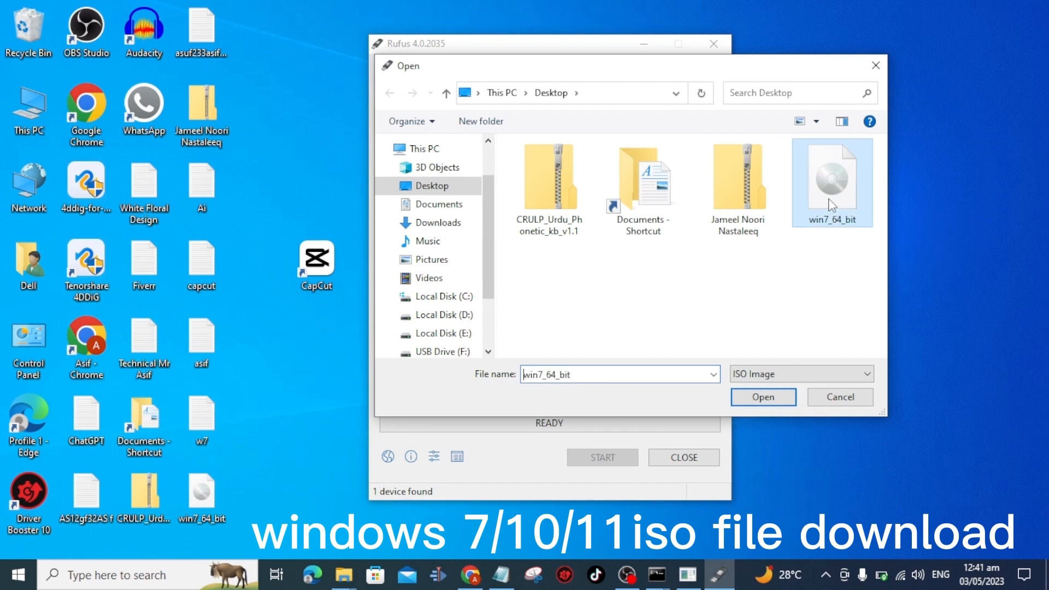
pyautogui.click(756, 404)
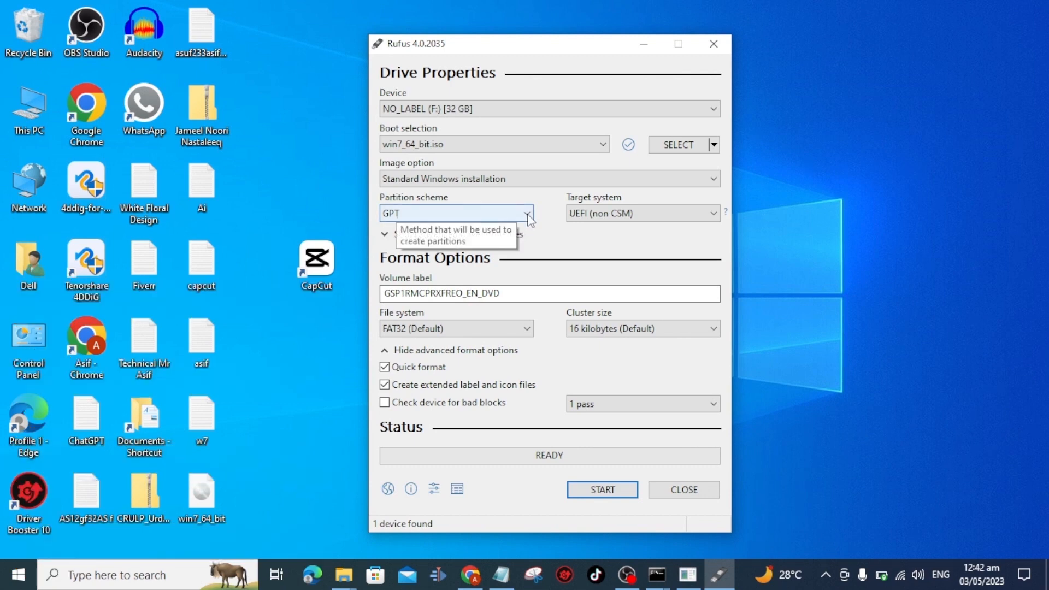
# Step: Set the partition scheme to MBR with BIOS (or UEFI-CSM) as the target system
pyautogui.click(528, 213)
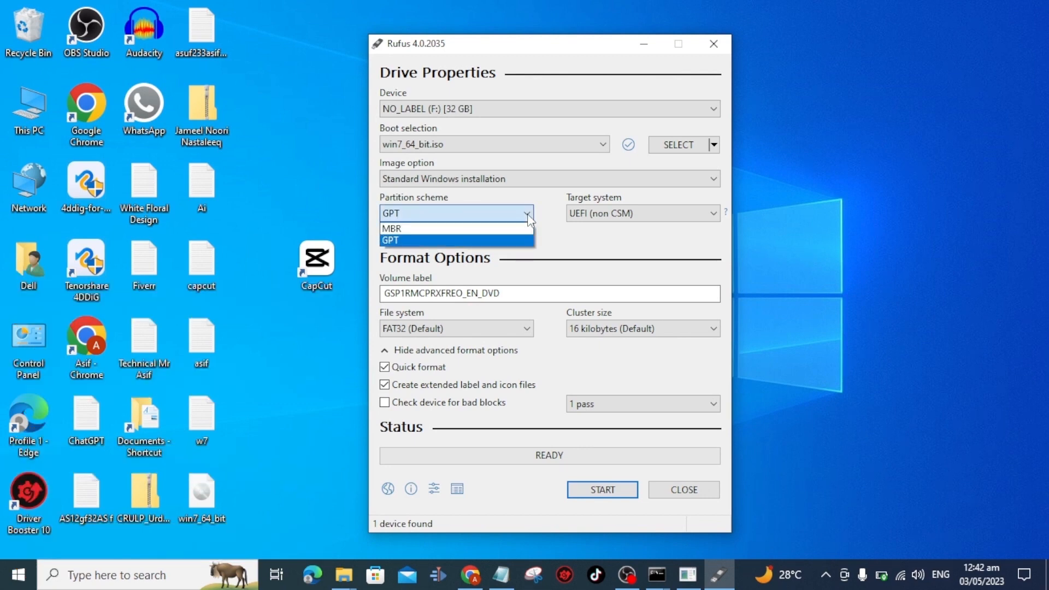
pyautogui.click(417, 235)
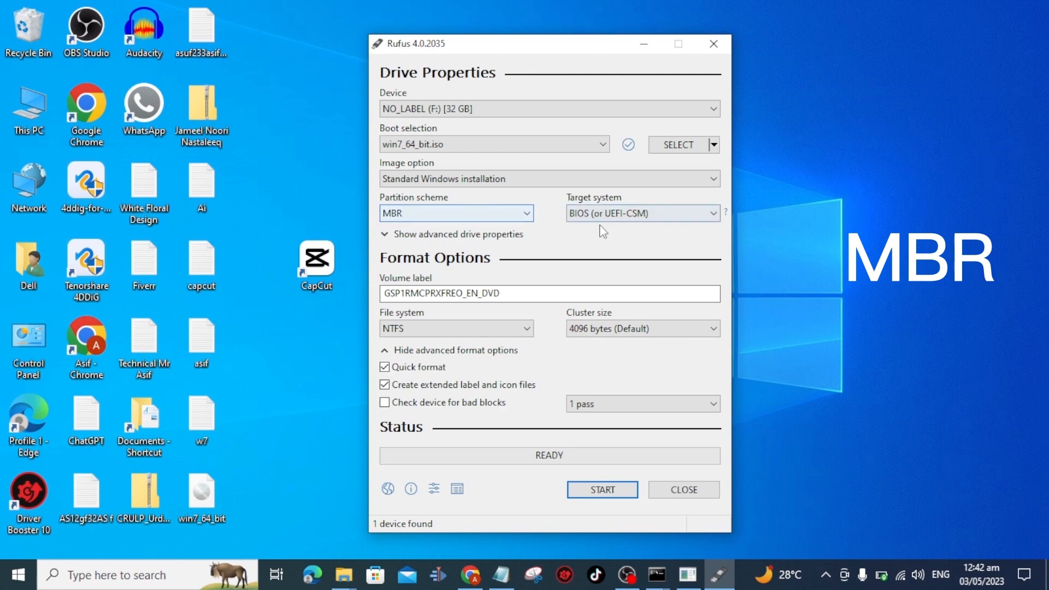
pyautogui.click(634, 214)
pyautogui.click(634, 229)
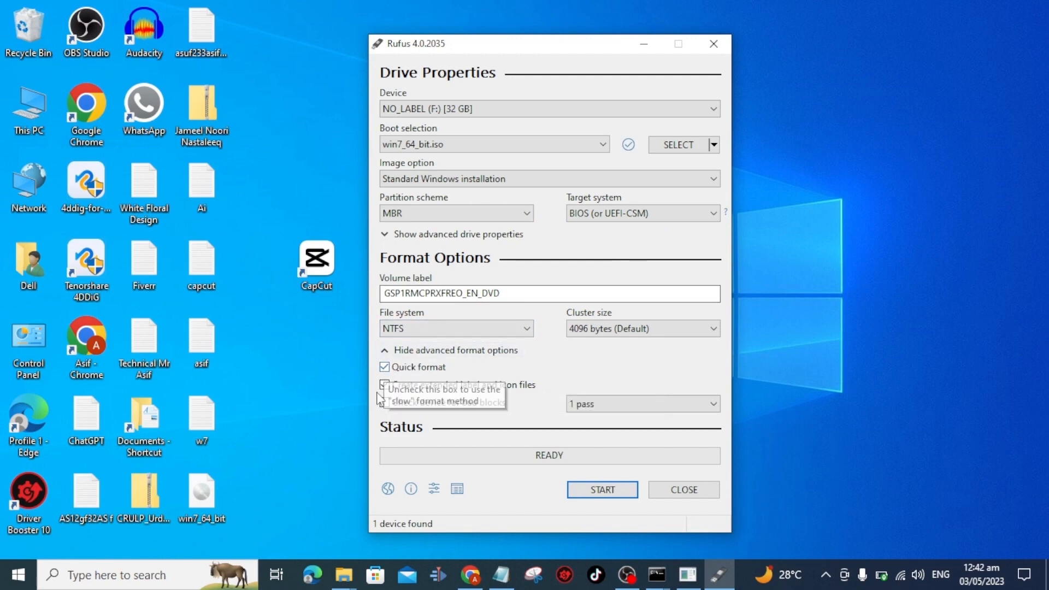
# Step: Start writing the Windows 7 image to the 32 GB USB drive F: and accept erasing all its data
pyautogui.click(603, 500)
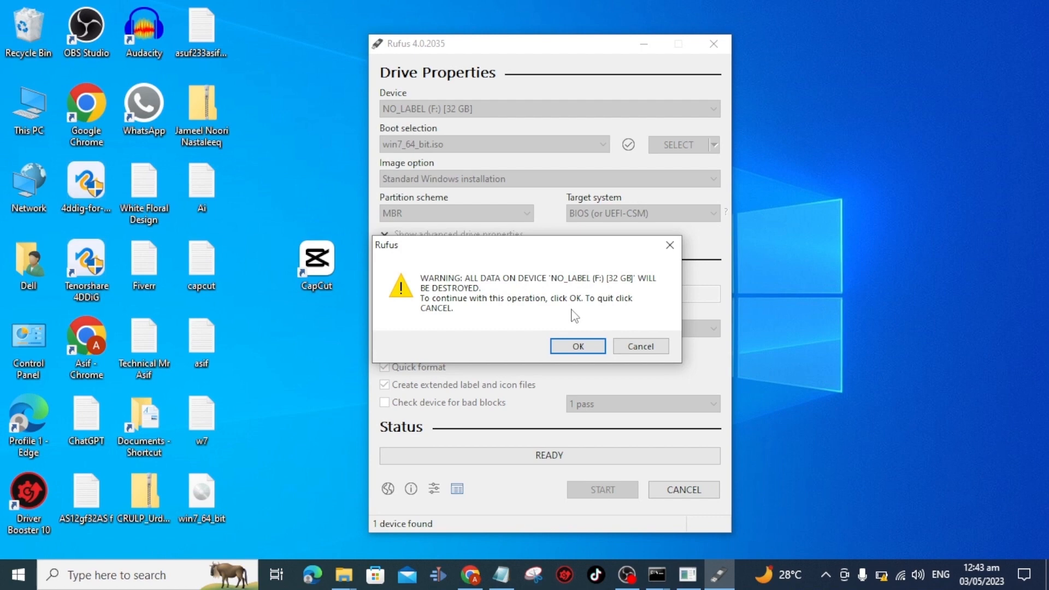
pyautogui.click(578, 347)
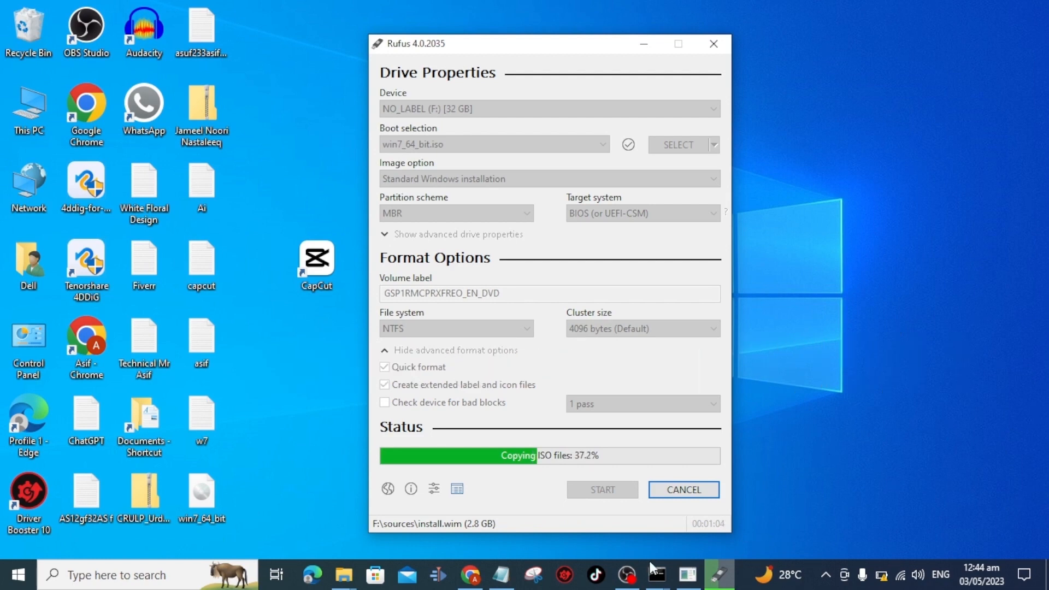
# Step: Switch to Chrome, view the YouTube channel's video list, and minimize the browser
pyautogui.click(470, 575)
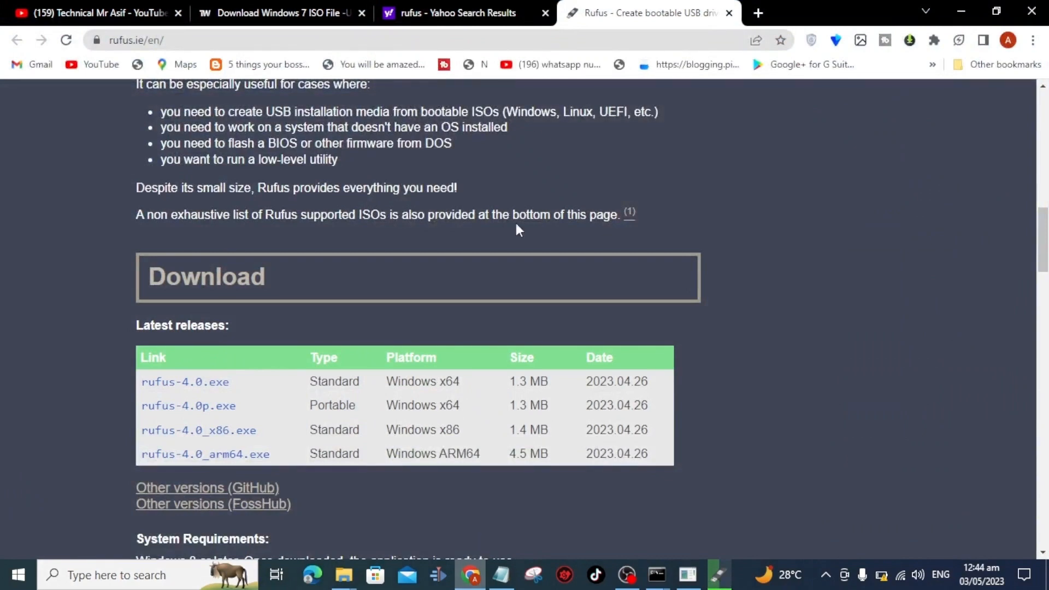
pyautogui.click(99, 14)
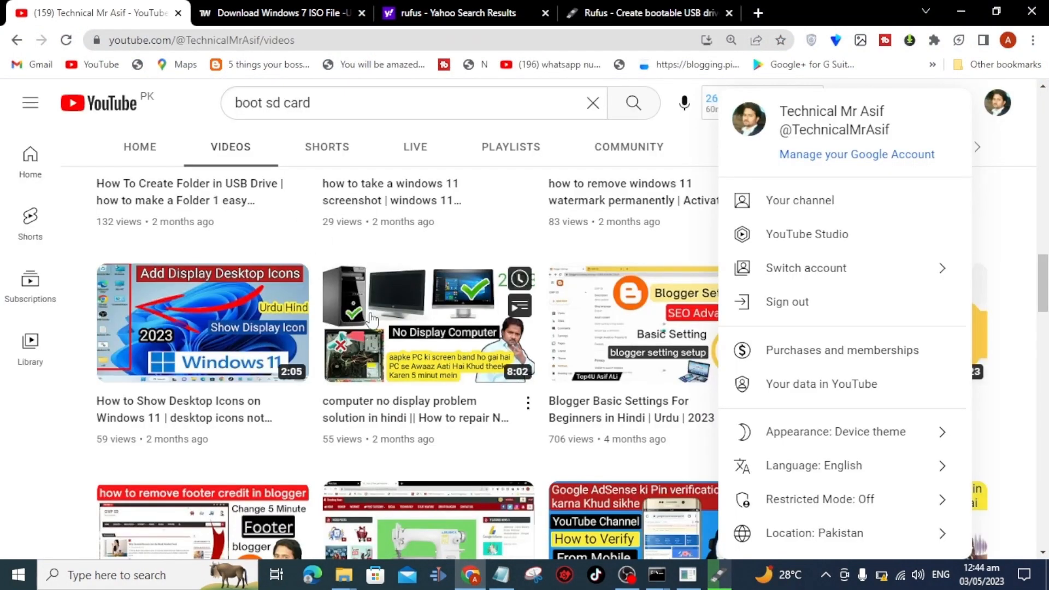
pyautogui.click(964, 9)
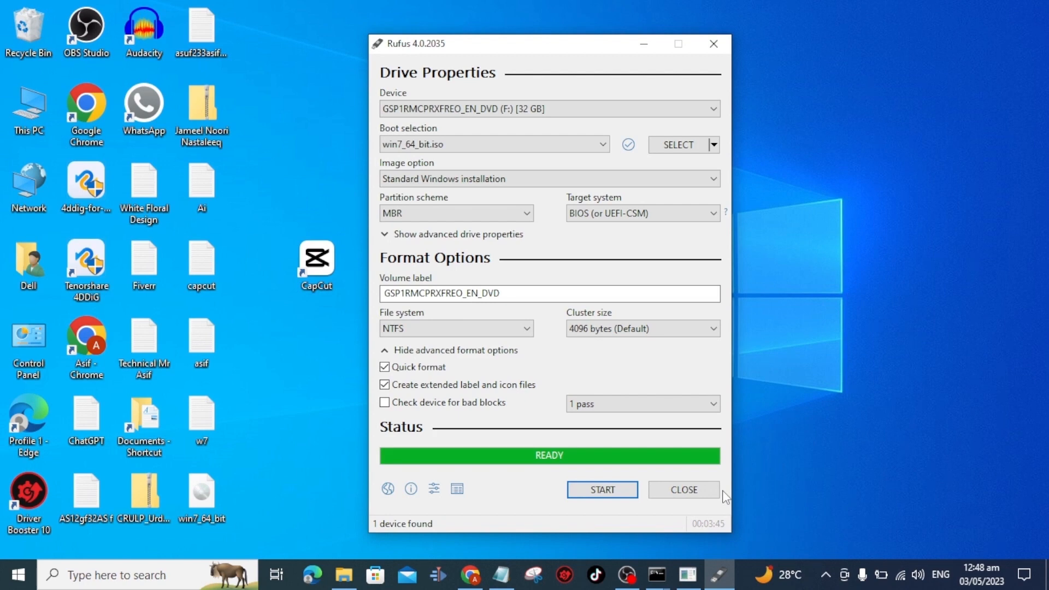
# Step: Close Rufus once the USB drive has been fully written
pyautogui.click(692, 491)
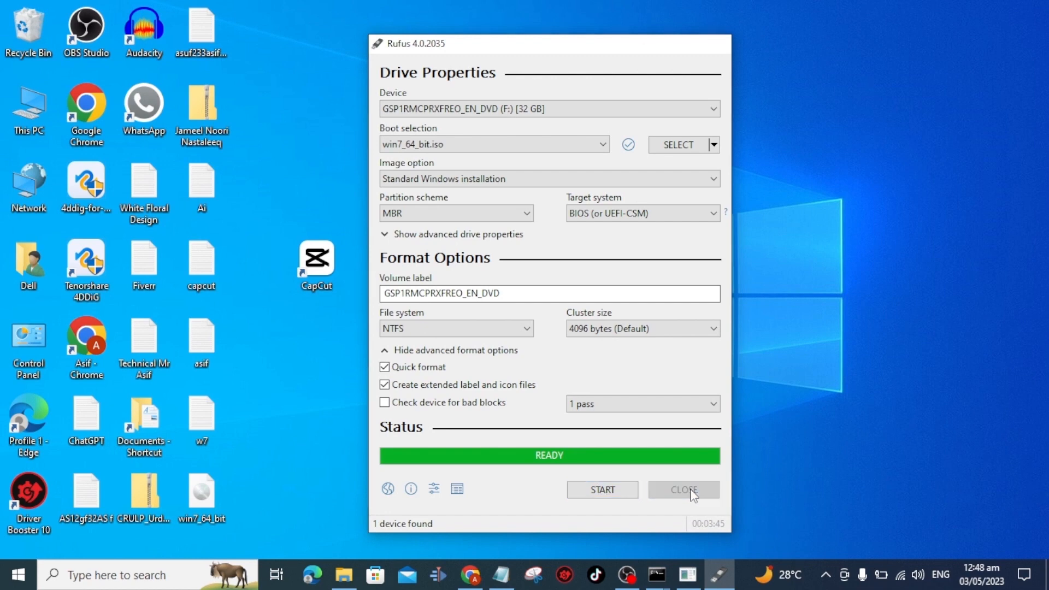